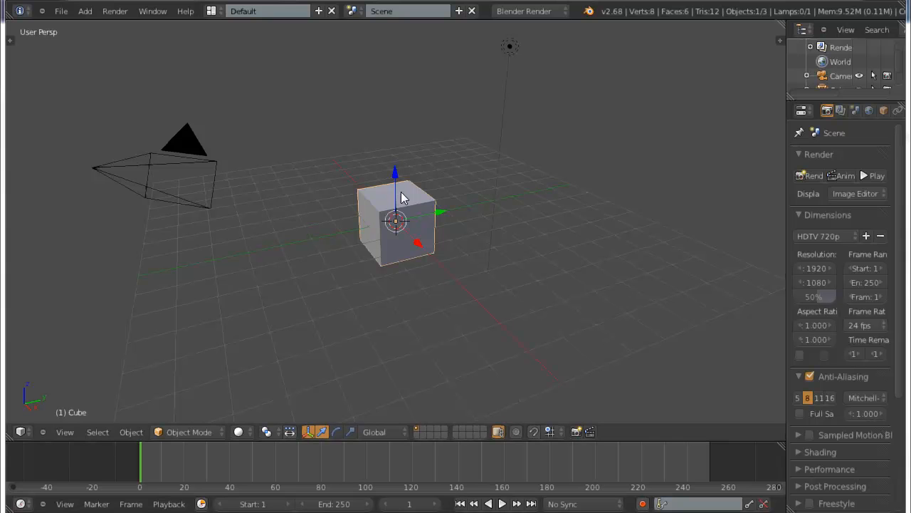
Recentre the 3D cursor and view, and drag the timeline area taller
{"action": "left_click", "coordinate": [603, 204]}
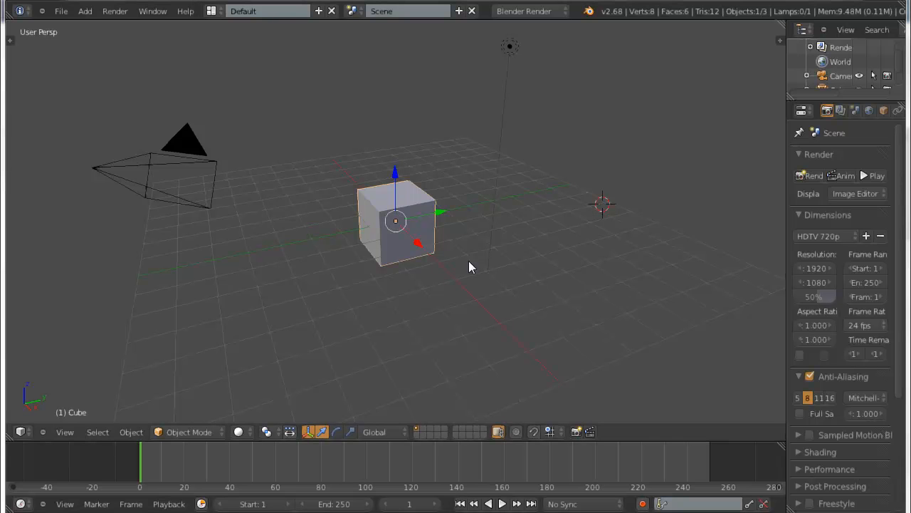
{"action": "key", "text": "shift+c"}
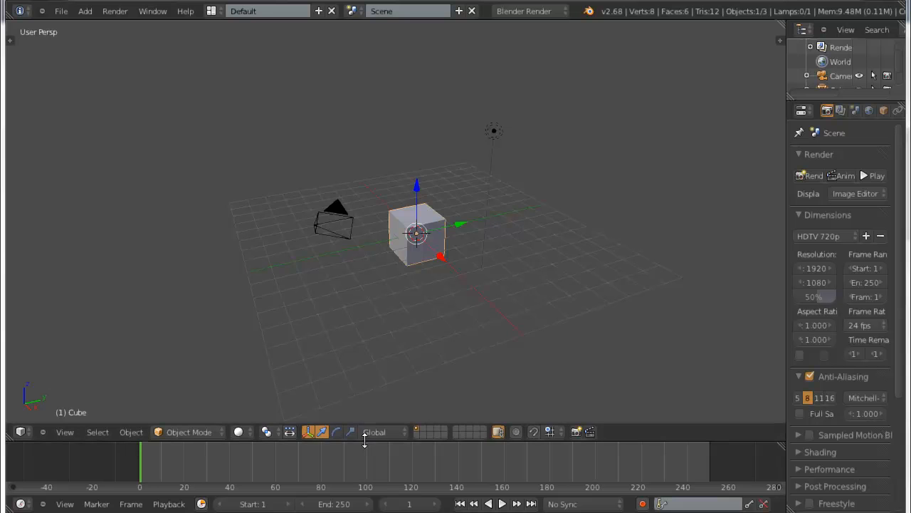
{"action": "left_click_drag", "start_coordinate": [366, 424], "coordinate": [366, 340]}
{"action": "left_click", "coordinate": [22, 503]}
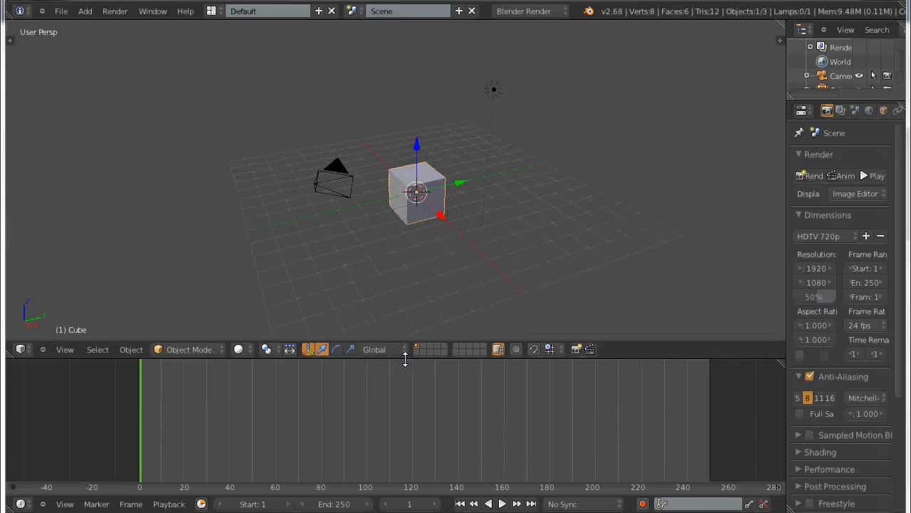
{"action": "left_click_drag", "start_coordinate": [405, 357], "coordinate": [405, 306]}
{"action": "middle_click_drag", "start_coordinate": [555, 189], "coordinate": [512, 190]}
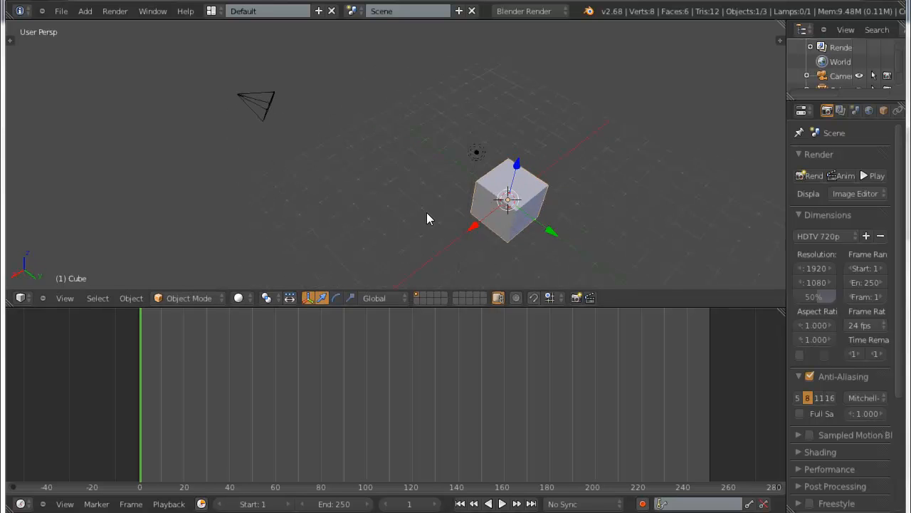
{"action": "key", "text": "KP_Decimal"}
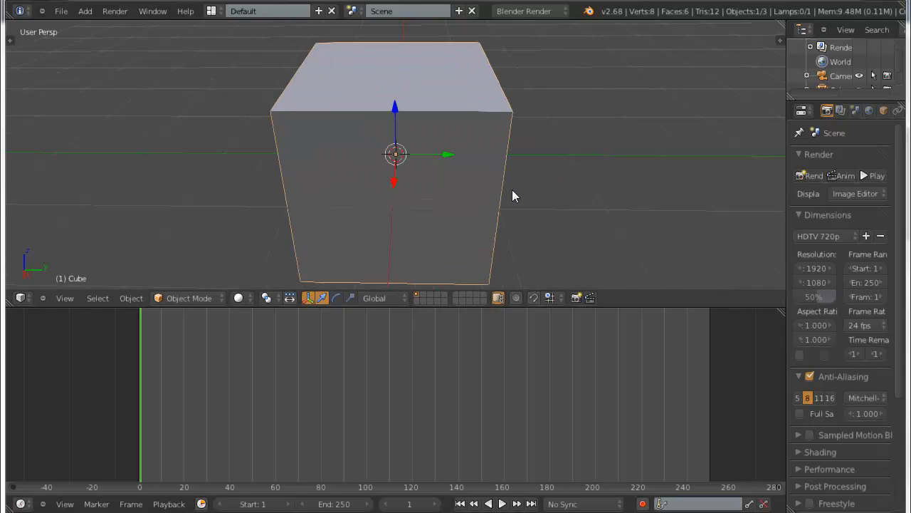
Delete the default cube, add a Plane mesh, and move the current frame to 27
{"action": "key", "text": "x"}
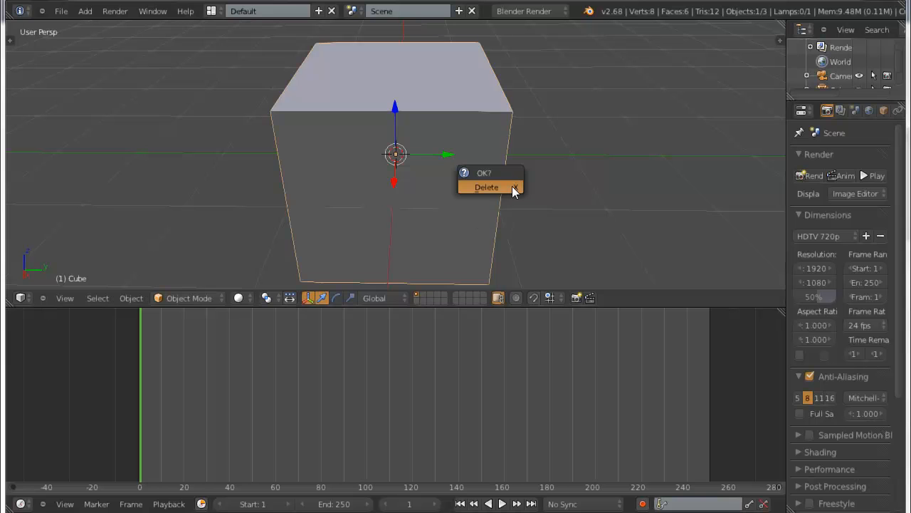
{"action": "left_click", "coordinate": [514, 191]}
{"action": "key", "text": "shift+a"}
{"action": "left_click", "coordinate": [436, 153]}
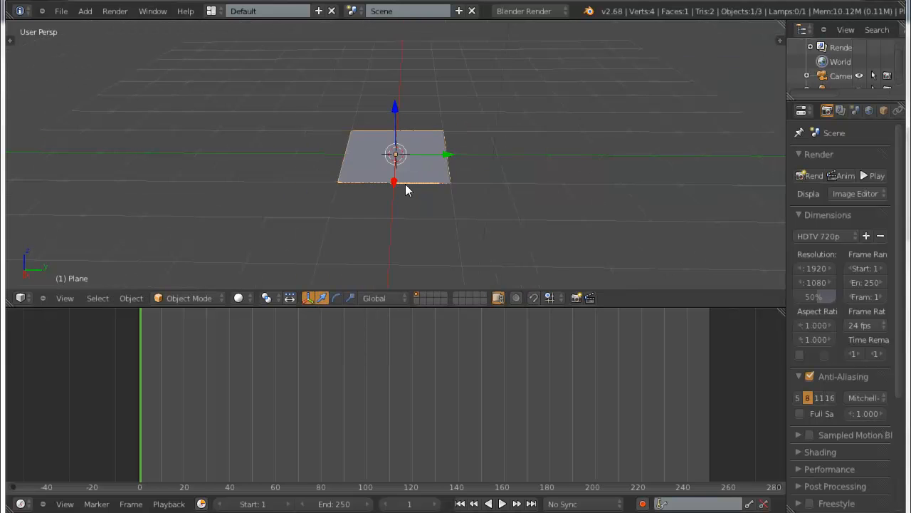
{"action": "scroll", "coordinate": [414, 255], "scroll_direction": "up", "scroll_amount": 3}
{"action": "middle_click_drag", "start_coordinate": [411, 221], "coordinate": [385, 235]}
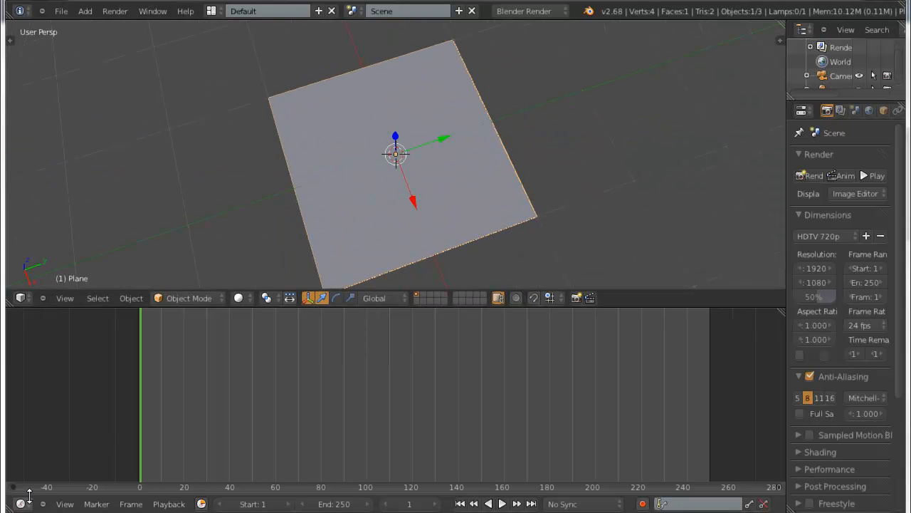
{"action": "left_click_drag", "start_coordinate": [413, 410], "coordinate": [200, 406]}
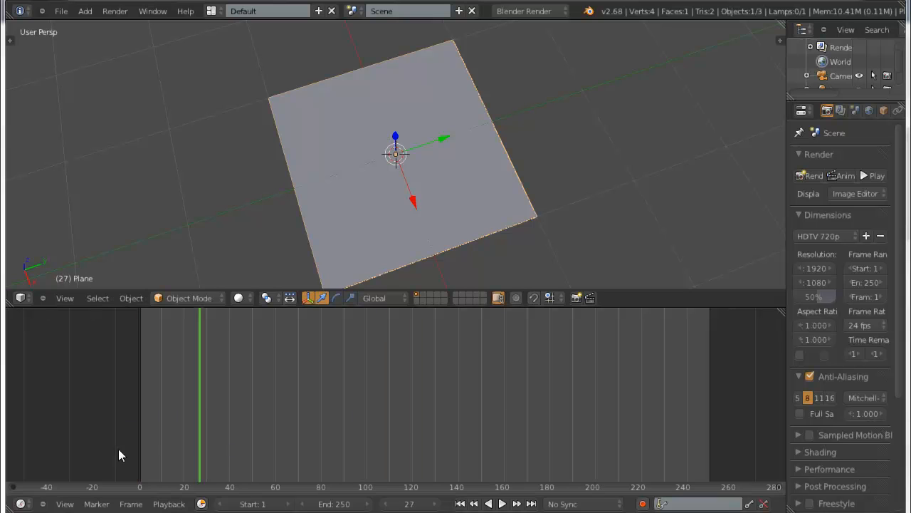
Make the lower area a File Browser showing the cyrus/textures folder as thumbnails
{"action": "left_click", "coordinate": [20, 504]}
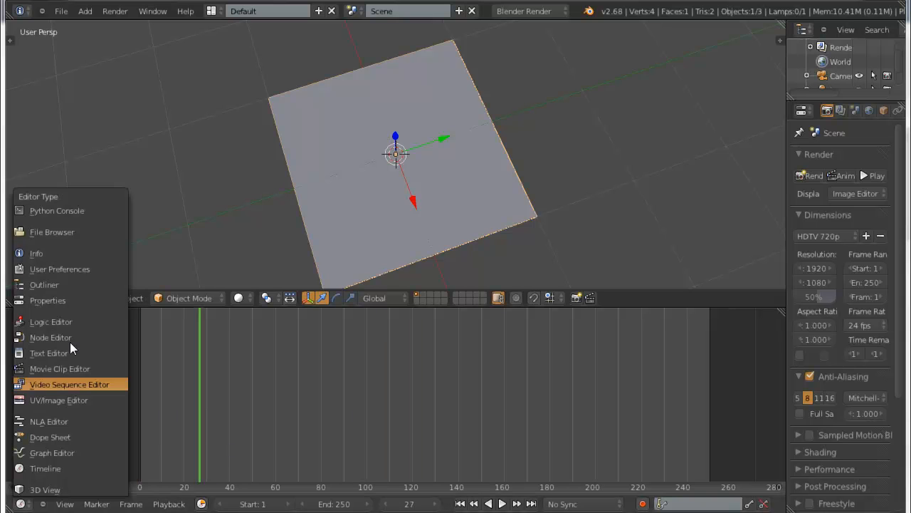
{"action": "left_click", "coordinate": [35, 232]}
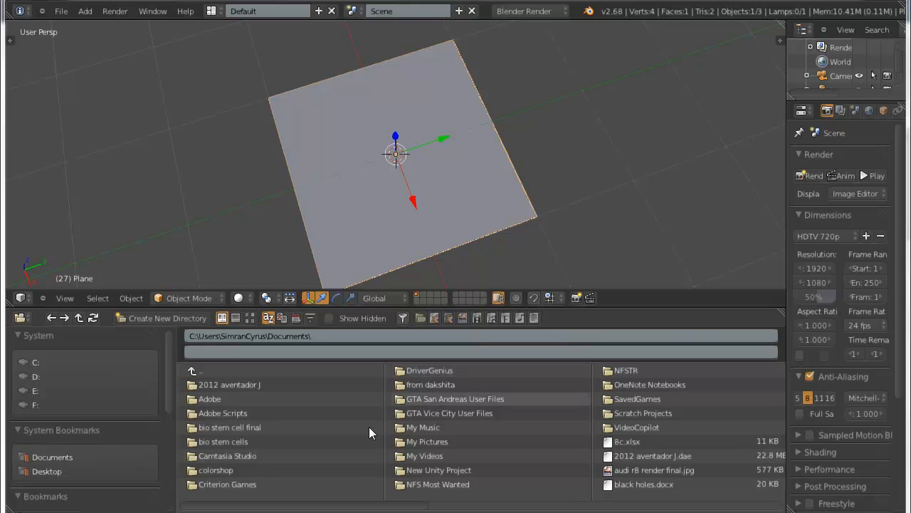
{"action": "scroll", "coordinate": [90, 412], "scroll_direction": "down", "scroll_amount": 4}
{"action": "scroll", "coordinate": [89, 412], "scroll_direction": "down", "scroll_amount": 2}
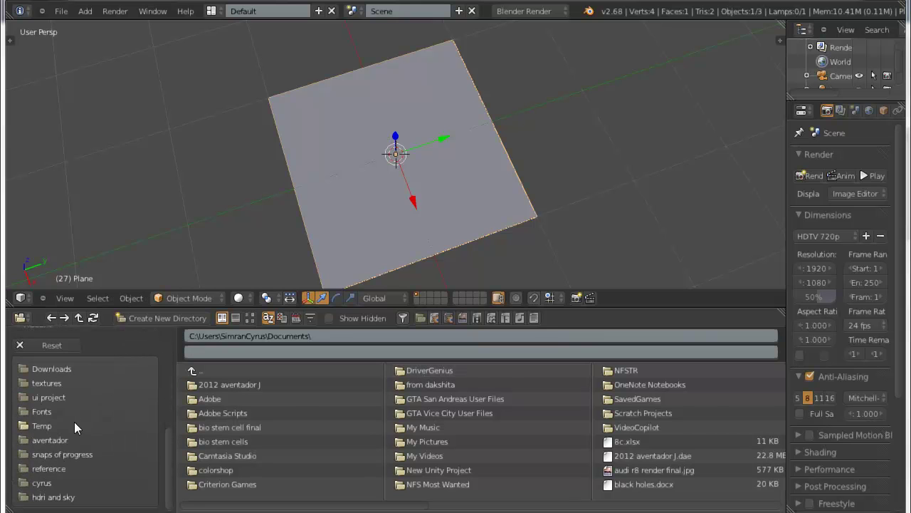
{"action": "left_click", "coordinate": [41, 483]}
{"action": "scroll", "coordinate": [448, 470], "scroll_direction": "down", "scroll_amount": 3}
{"action": "scroll", "coordinate": [448, 470], "scroll_direction": "up", "scroll_amount": 2}
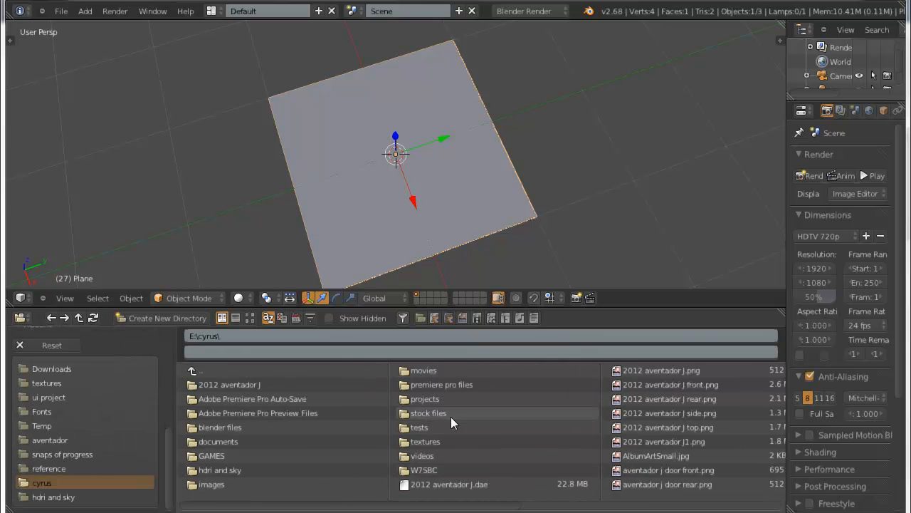
{"action": "left_click", "coordinate": [450, 437]}
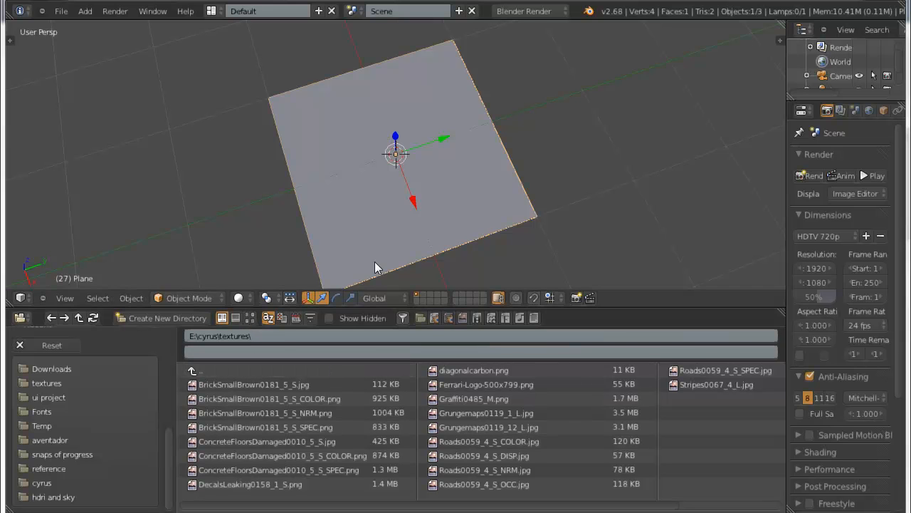
{"action": "left_click", "coordinate": [251, 318]}
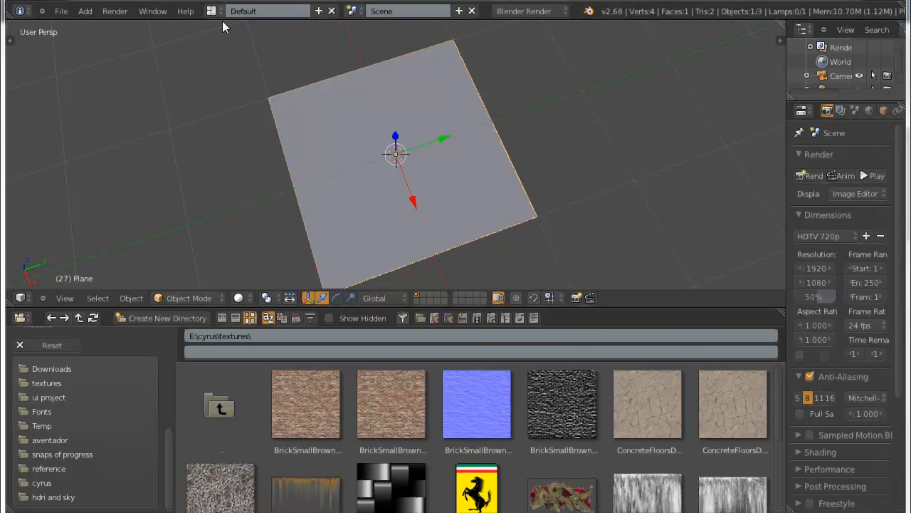
{"action": "key", "text": "Tab"}
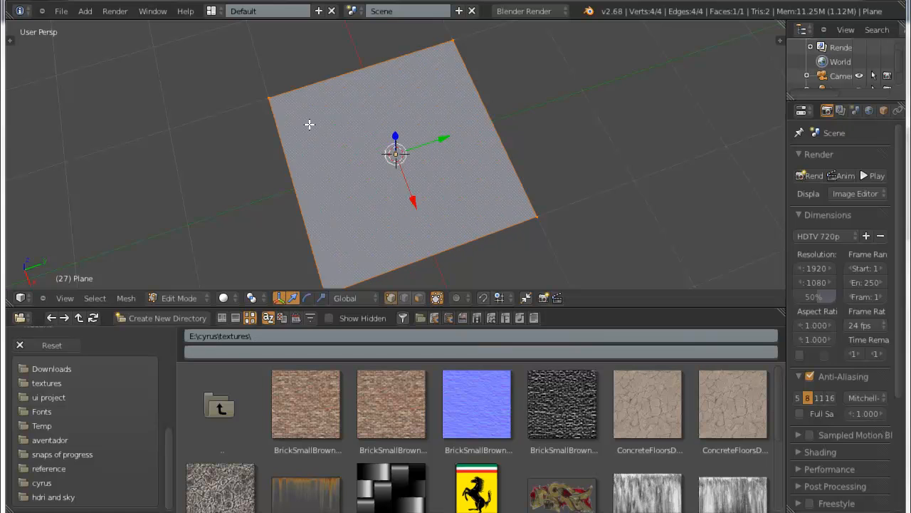
{"action": "key", "text": "u"}
{"action": "key", "text": "Escape"}
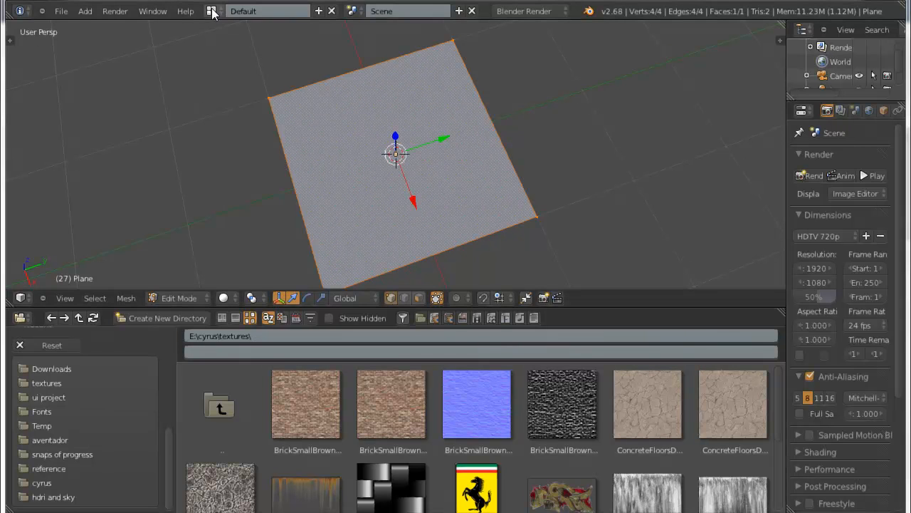
{"action": "left_click", "coordinate": [211, 11]}
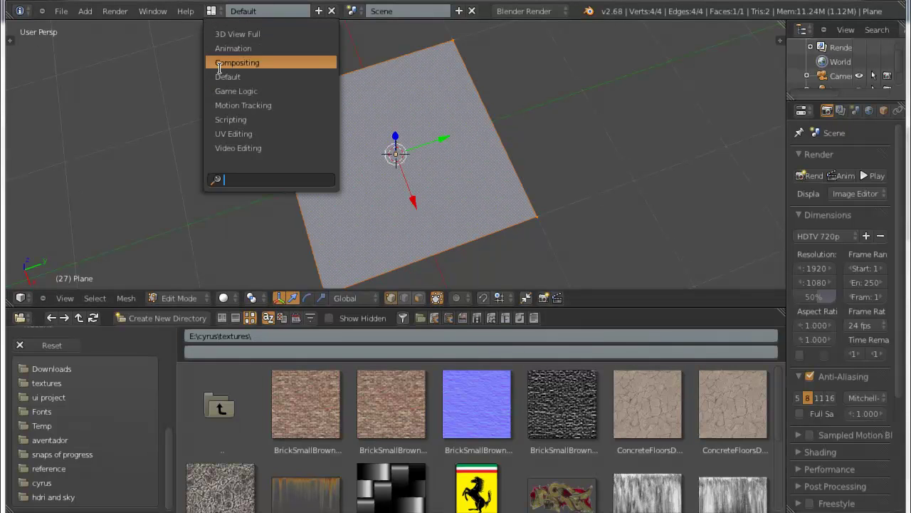
{"action": "left_click", "coordinate": [234, 134]}
{"action": "left_click", "coordinate": [95, 504]}
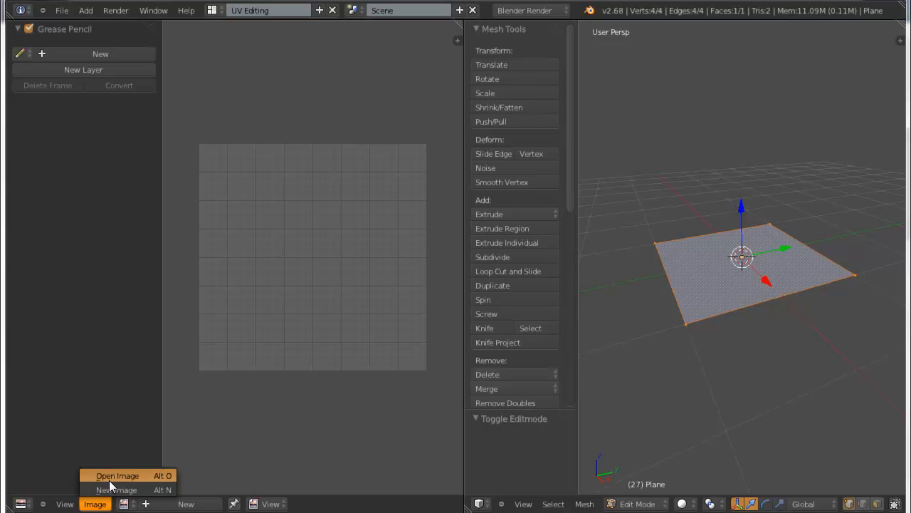
{"action": "left_click", "coordinate": [109, 478]}
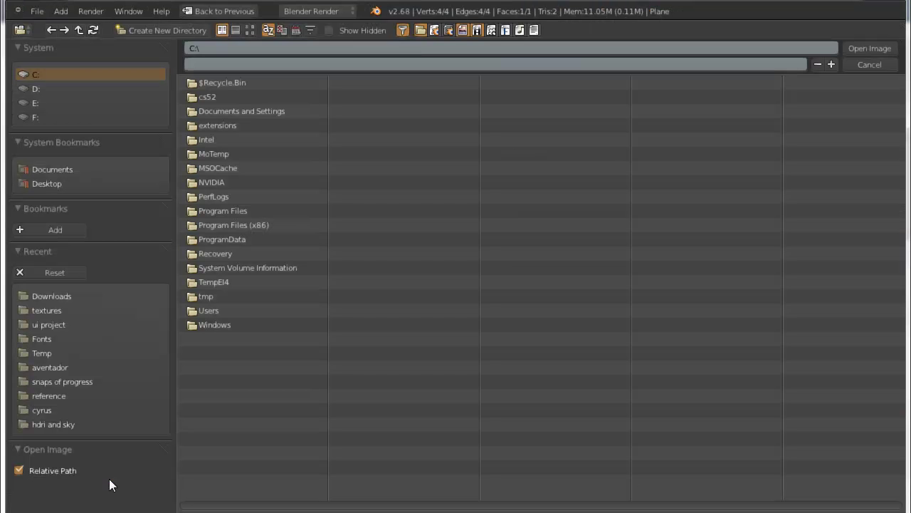
{"action": "left_click", "coordinate": [869, 65]}
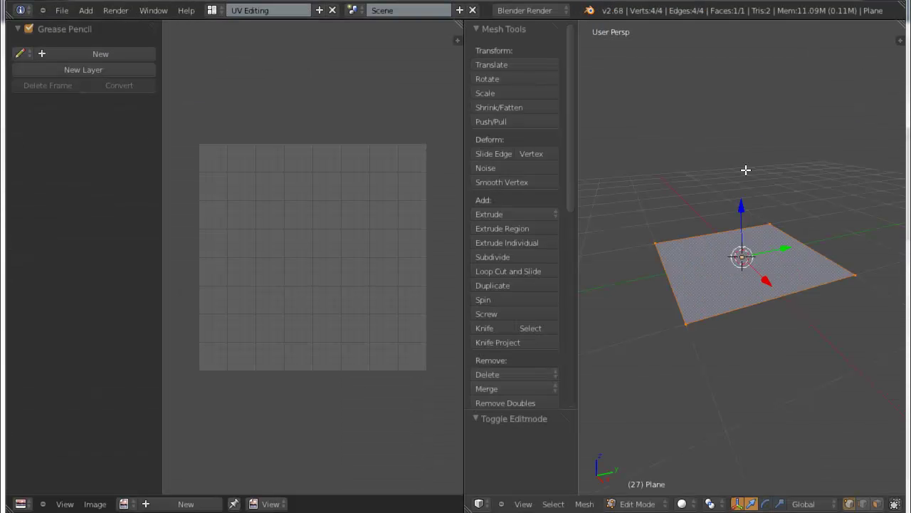
{"action": "left_click", "coordinate": [221, 10]}
Drop the first brick texture onto the plane and set viewport shading to Textured
{"action": "left_click", "coordinate": [229, 75]}
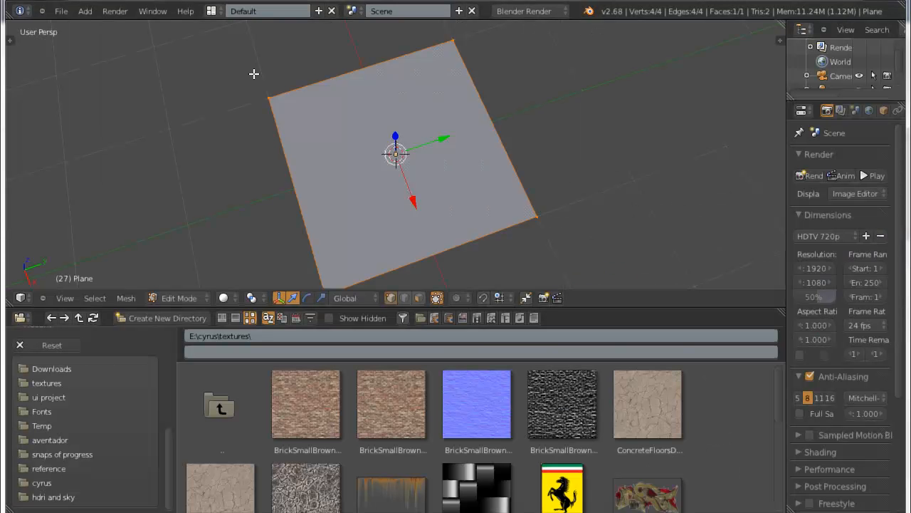
{"action": "key", "text": "Tab"}
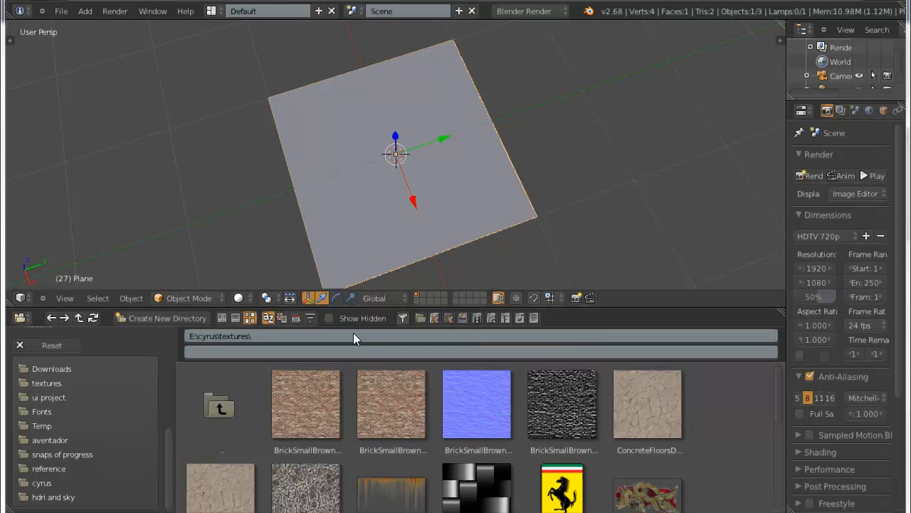
{"action": "left_click", "coordinate": [313, 412]}
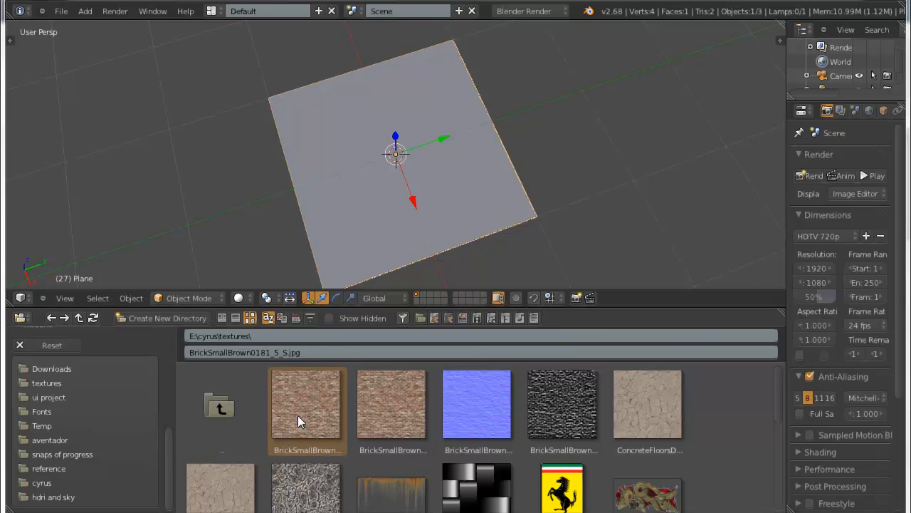
{"action": "left_click_drag", "start_coordinate": [297, 414], "coordinate": [383, 164]}
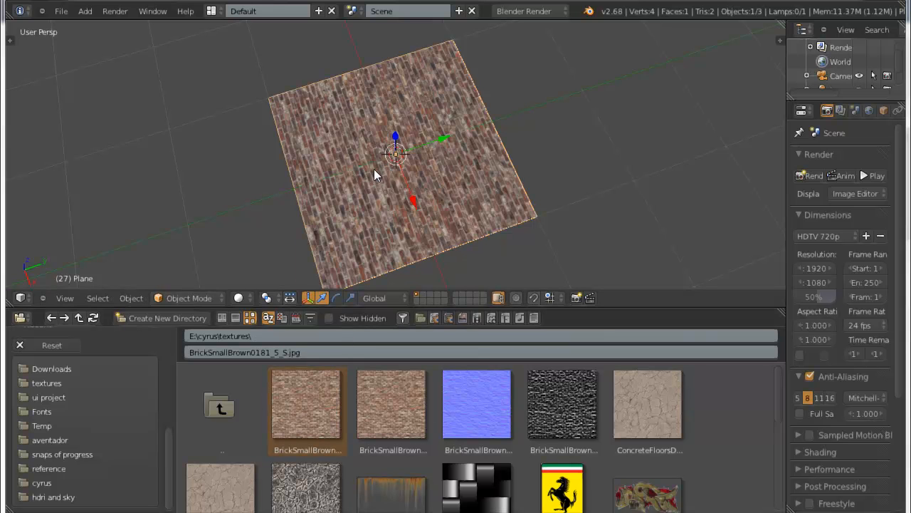
{"action": "mouse_move", "coordinate": [375, 173]}
{"action": "middle_mouse_down"}
{"action": "mouse_move", "coordinate": [482, 124]}
{"action": "mouse_move", "coordinate": [496, 243]}
{"action": "middle_mouse_up"}
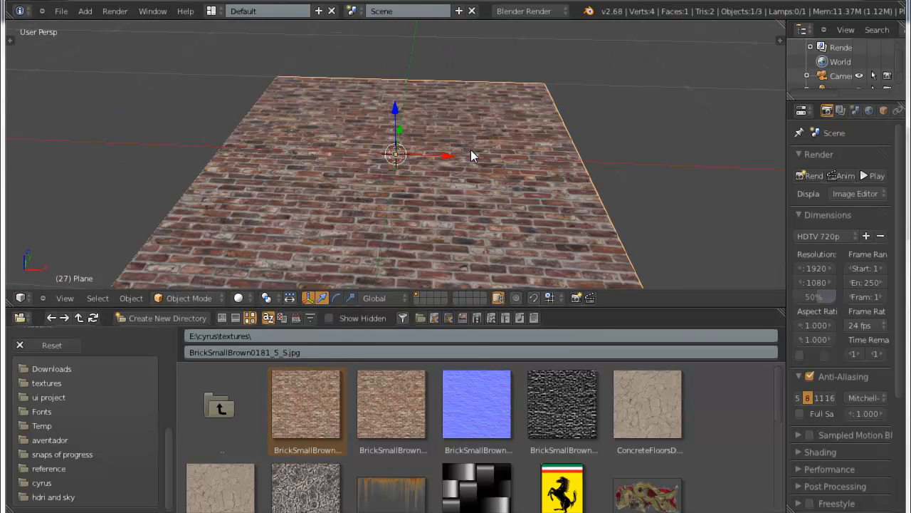
{"action": "scroll", "coordinate": [460, 137], "scroll_direction": "up", "scroll_amount": 3}
{"action": "mouse_move", "coordinate": [459, 136]}
{"action": "middle_mouse_down"}
{"action": "mouse_move", "coordinate": [459, 206]}
{"action": "mouse_move", "coordinate": [325, 259]}
{"action": "mouse_move", "coordinate": [377, 203]}
{"action": "mouse_move", "coordinate": [372, 182]}
{"action": "middle_mouse_up"}
{"action": "scroll", "coordinate": [372, 182], "scroll_direction": "down", "scroll_amount": 2}
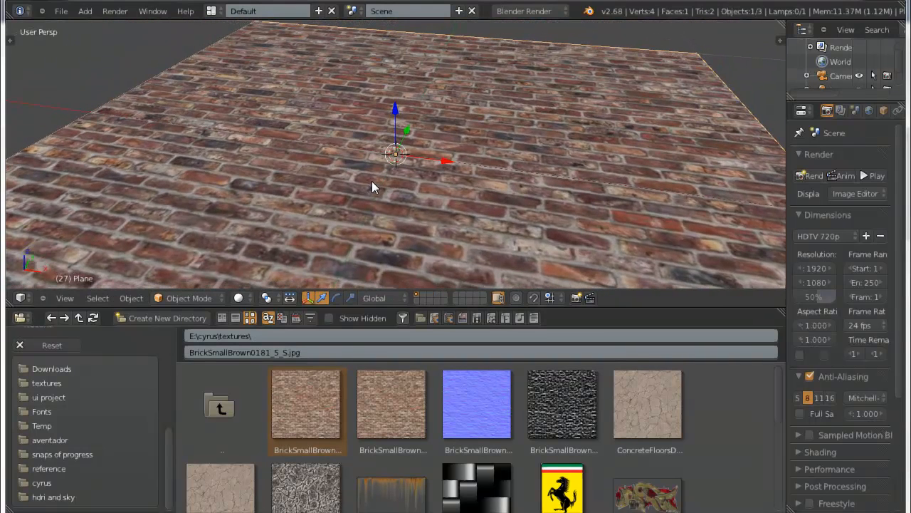
{"action": "left_click", "coordinate": [237, 298]}
{"action": "left_click", "coordinate": [246, 236]}
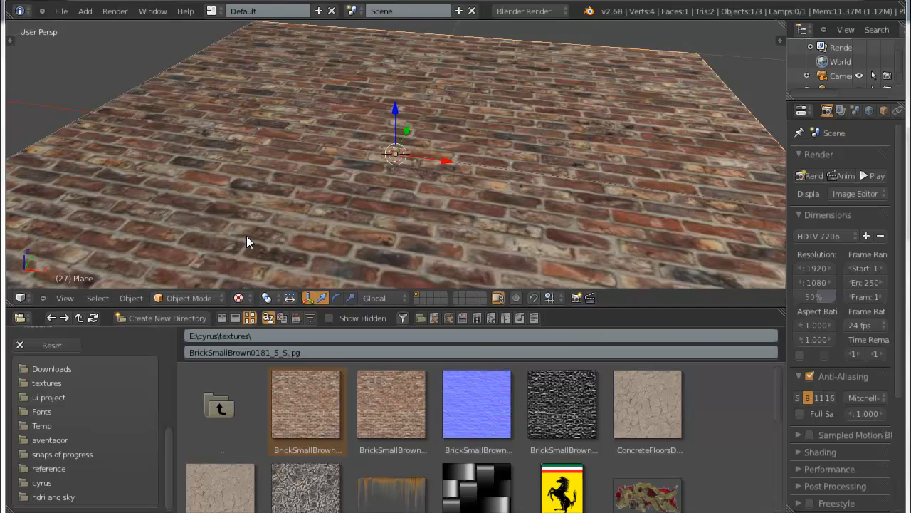
{"action": "scroll", "coordinate": [321, 278], "scroll_direction": "down", "scroll_amount": 5}
{"action": "middle_click_drag", "start_coordinate": [358, 231], "coordinate": [362, 201]}
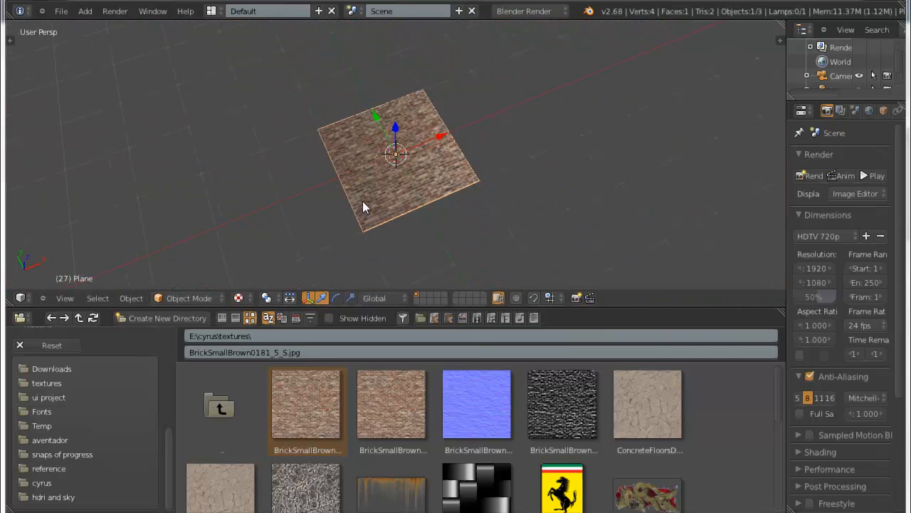
{"action": "scroll", "coordinate": [363, 201], "scroll_direction": "down", "scroll_amount": 3}
{"action": "scroll", "coordinate": [365, 235], "scroll_direction": "down", "scroll_amount": 3}
{"action": "scroll", "coordinate": [409, 235], "scroll_direction": "down", "scroll_amount": 3}
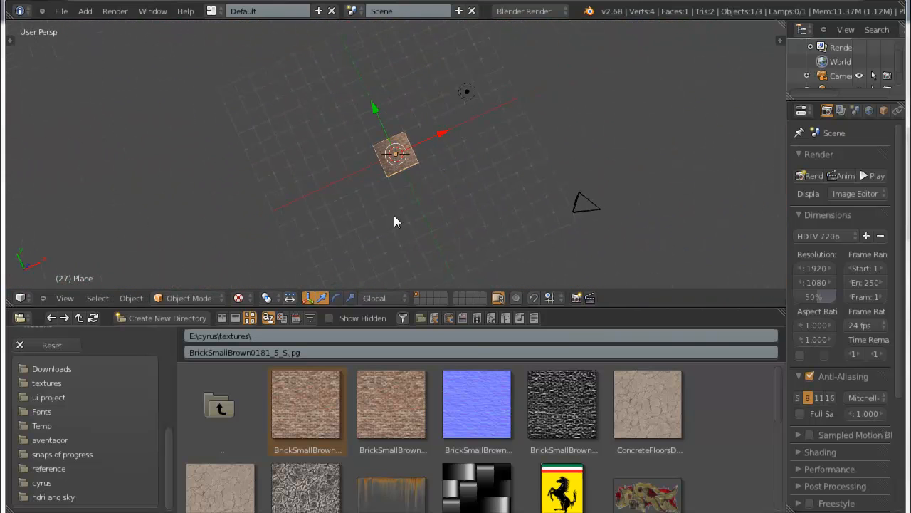
Move the lamp to the plane's centre, then delete it from the scene
{"action": "right_click", "coordinate": [470, 93]}
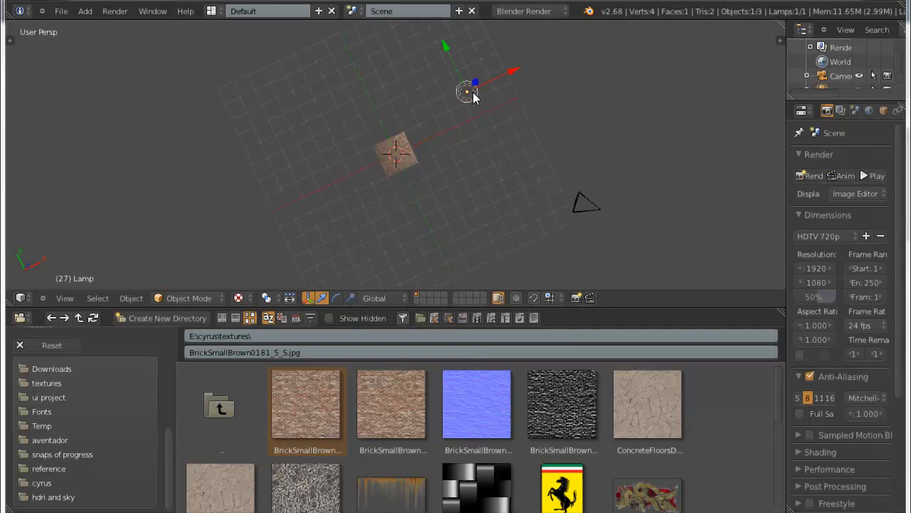
{"action": "key", "text": "g"}
{"action": "left_click", "coordinate": [399, 151]}
{"action": "scroll", "coordinate": [398, 151], "scroll_direction": "up", "scroll_amount": 2}
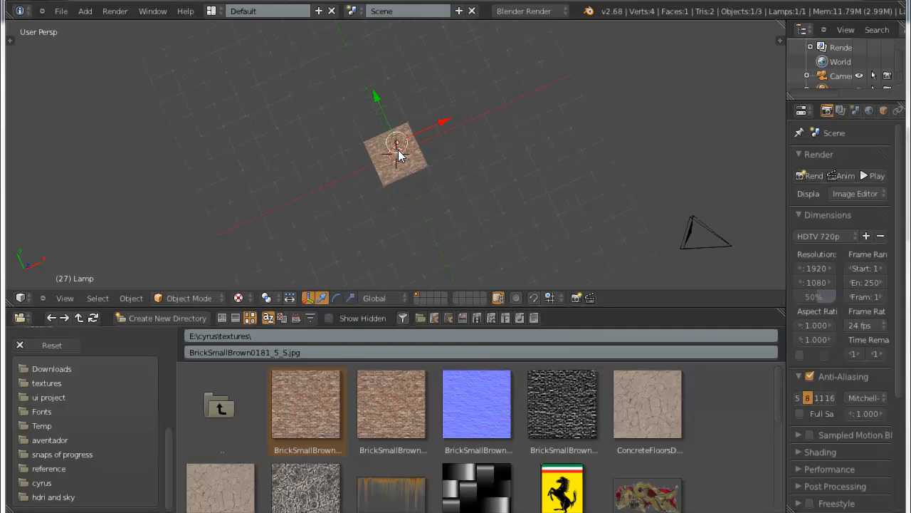
{"action": "scroll", "coordinate": [398, 150], "scroll_direction": "up", "scroll_amount": 4}
{"action": "scroll", "coordinate": [399, 151], "scroll_direction": "up", "scroll_amount": 2}
{"action": "mouse_move", "coordinate": [387, 126]}
{"action": "middle_mouse_down"}
{"action": "mouse_move", "coordinate": [426, 183]}
{"action": "mouse_move", "coordinate": [457, 148]}
{"action": "mouse_move", "coordinate": [457, 51]}
{"action": "middle_mouse_up"}
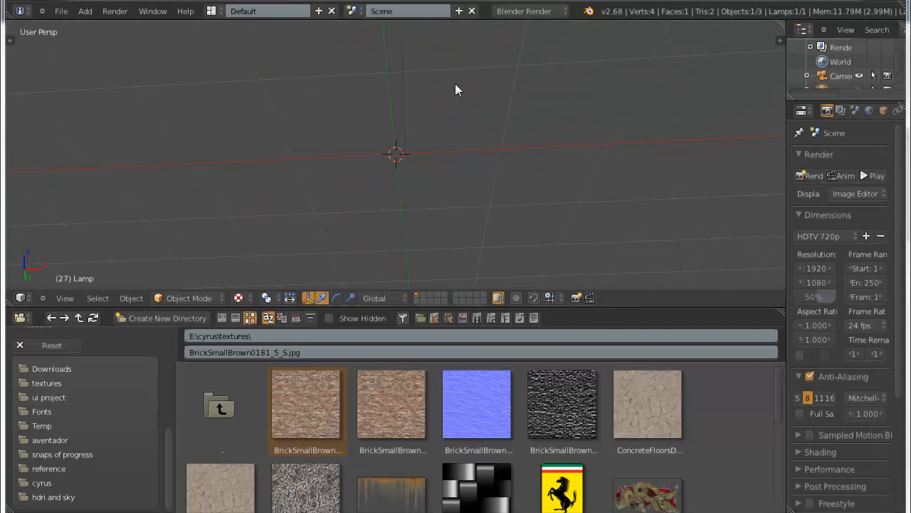
{"action": "middle_click_drag", "start_coordinate": [457, 89], "coordinate": [453, 208]}
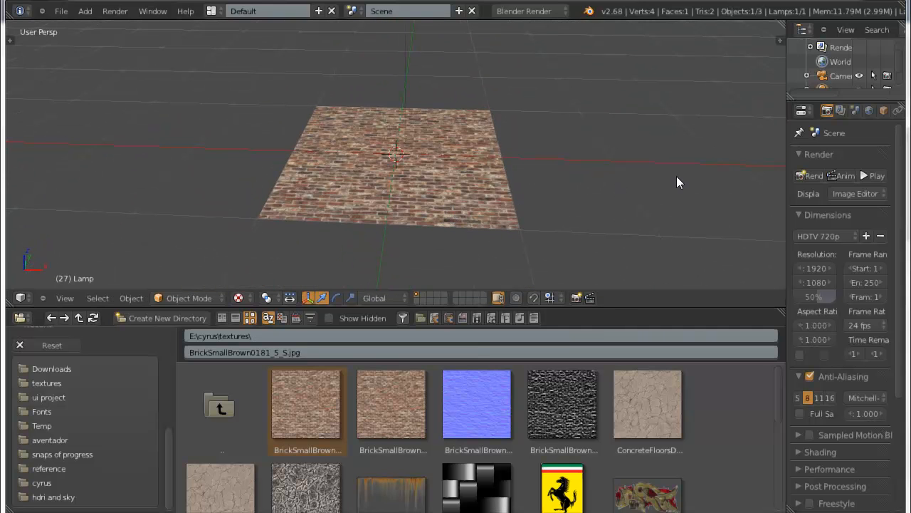
{"action": "middle_click_drag", "start_coordinate": [676, 182], "coordinate": [582, 231]}
{"action": "middle_click_drag", "start_coordinate": [433, 190], "coordinate": [454, 166]}
{"action": "key", "text": "x"}
{"action": "left_click", "coordinate": [454, 165]}
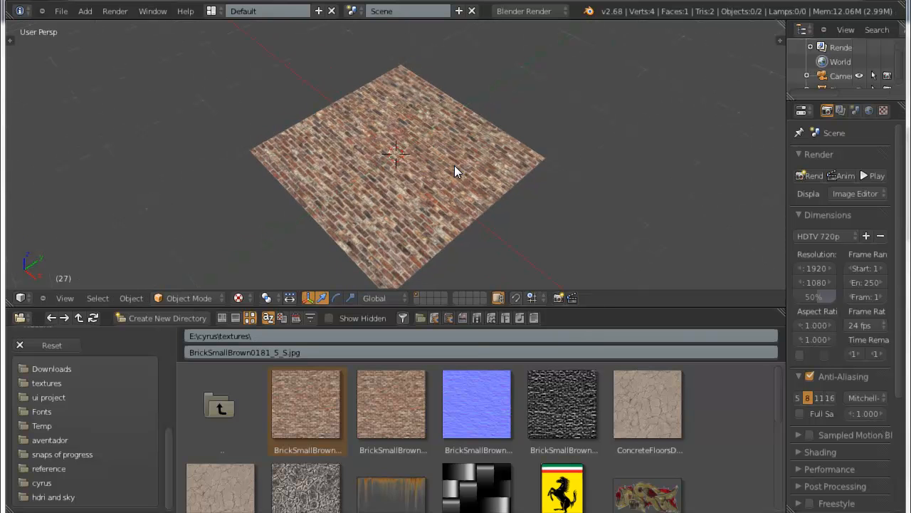
Delete the plane from the scene
{"action": "right_click", "coordinate": [452, 175]}
{"action": "key", "text": "x"}
{"action": "left_click", "coordinate": [452, 175]}
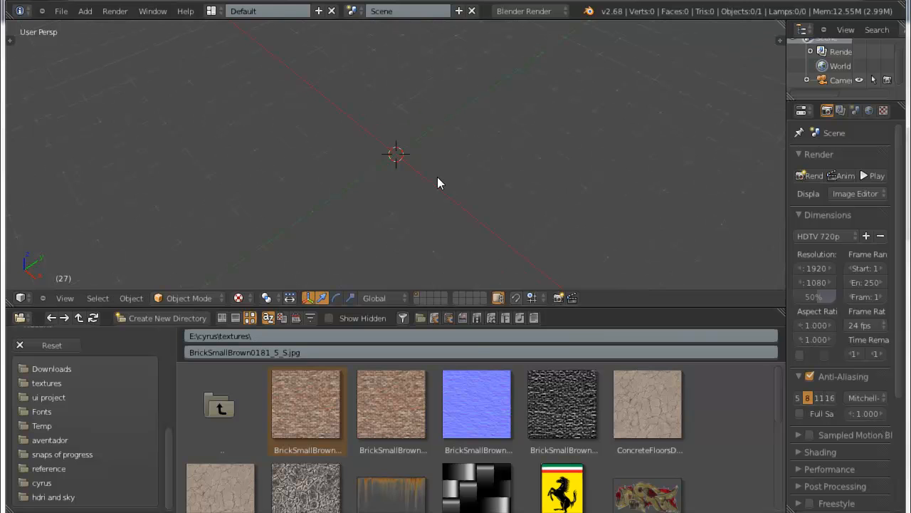
Drag 2012 aventador J front.png from E:\cyrus as the viewport background and view it front-orthographic
{"action": "left_click", "coordinate": [219, 407]}
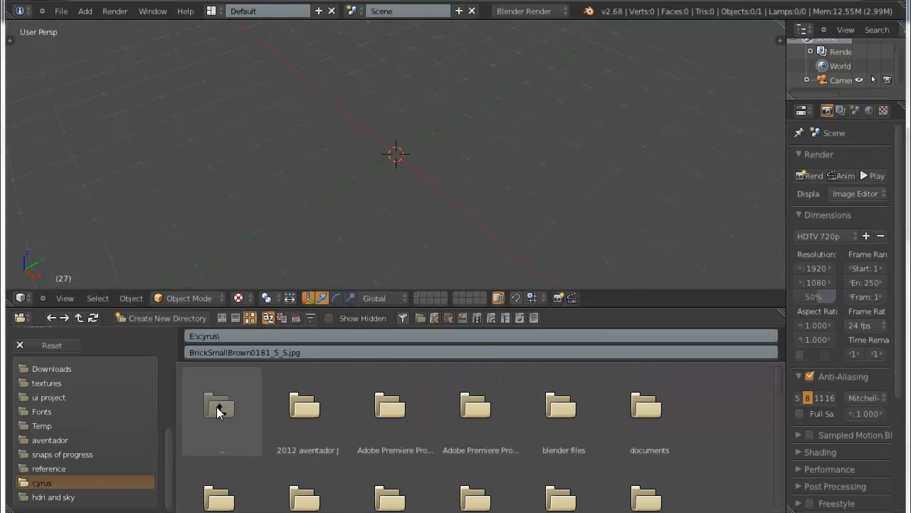
{"action": "mouse_move", "coordinate": [557, 83]}
{"action": "middle_mouse_down"}
{"action": "mouse_move", "coordinate": [559, 168]}
{"action": "mouse_move", "coordinate": [453, 193]}
{"action": "middle_mouse_up"}
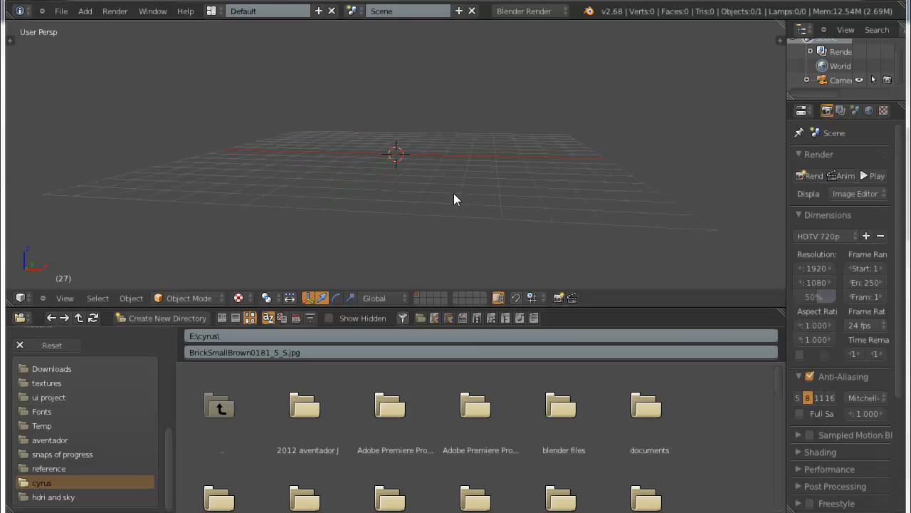
{"action": "key", "text": "KP_5"}
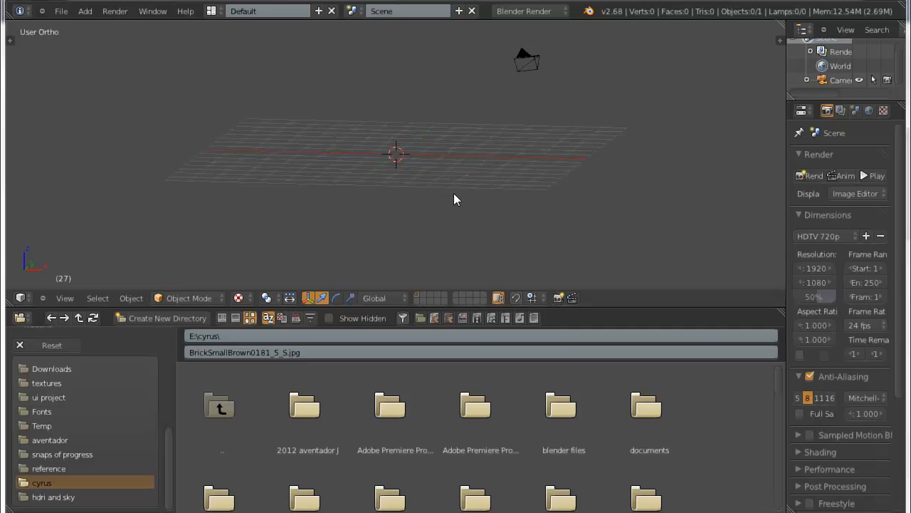
{"action": "mouse_move", "coordinate": [472, 162]}
{"action": "middle_mouse_down"}
{"action": "mouse_move", "coordinate": [453, 214]}
{"action": "mouse_move", "coordinate": [514, 258]}
{"action": "middle_mouse_up"}
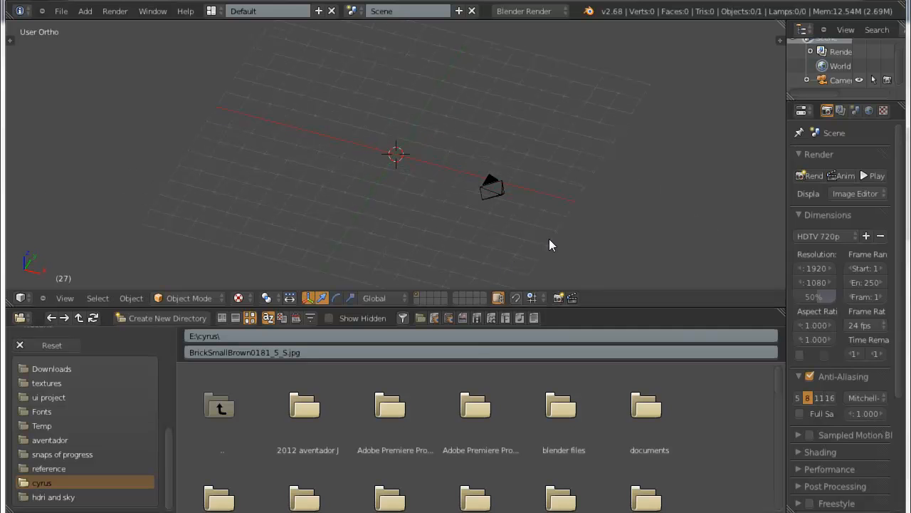
{"action": "scroll", "coordinate": [501, 401], "scroll_direction": "down", "scroll_amount": 3}
{"action": "scroll", "coordinate": [500, 401], "scroll_direction": "down", "scroll_amount": 2}
{"action": "scroll", "coordinate": [501, 403], "scroll_direction": "down", "scroll_amount": 1}
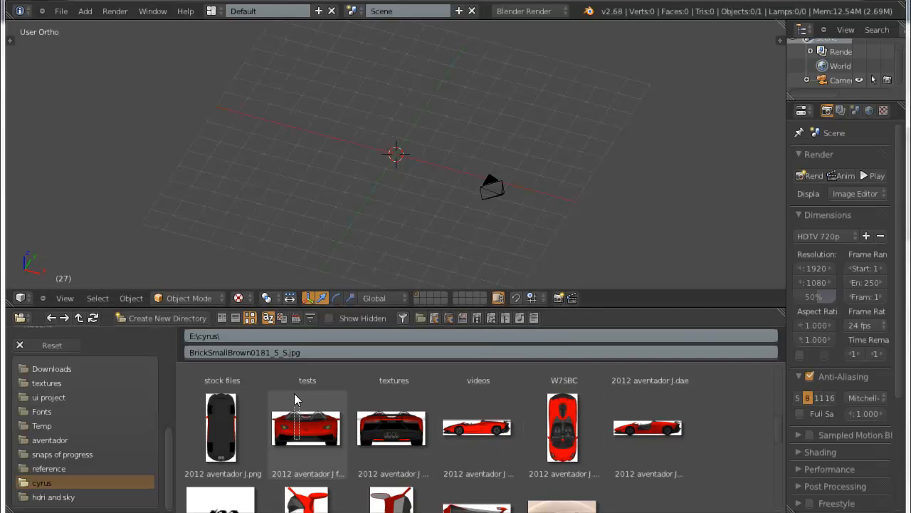
{"action": "left_click_drag", "start_coordinate": [295, 393], "coordinate": [346, 137]}
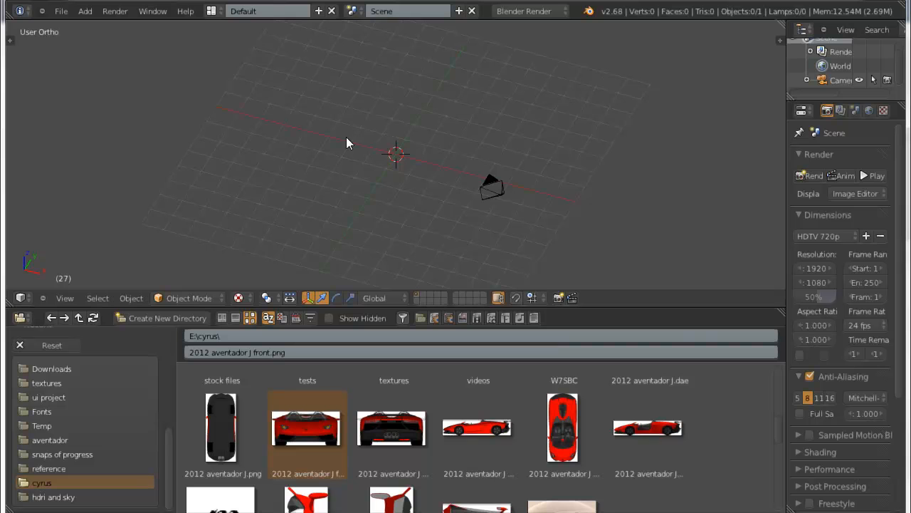
{"action": "mouse_move", "coordinate": [541, 109]}
{"action": "middle_mouse_down"}
{"action": "mouse_move", "coordinate": [360, 169]}
{"action": "mouse_move", "coordinate": [496, 77]}
{"action": "middle_mouse_up"}
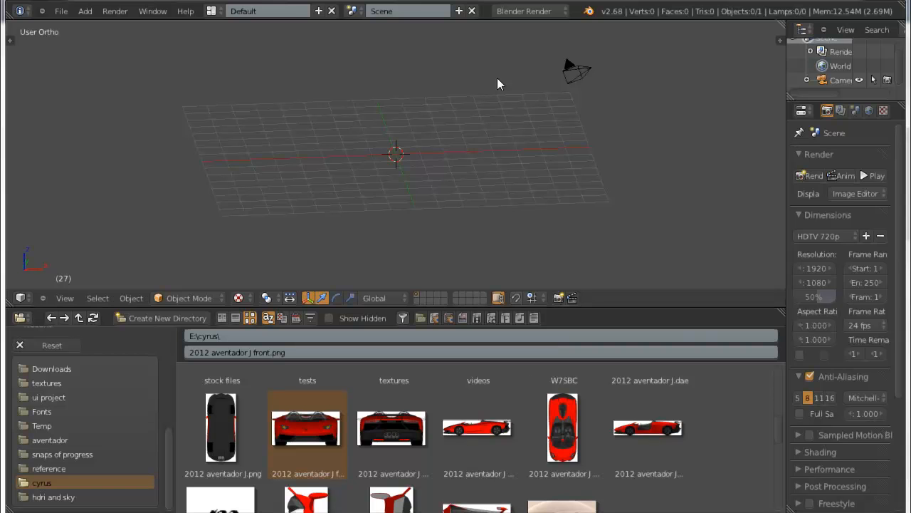
{"action": "key", "text": "KP_1"}
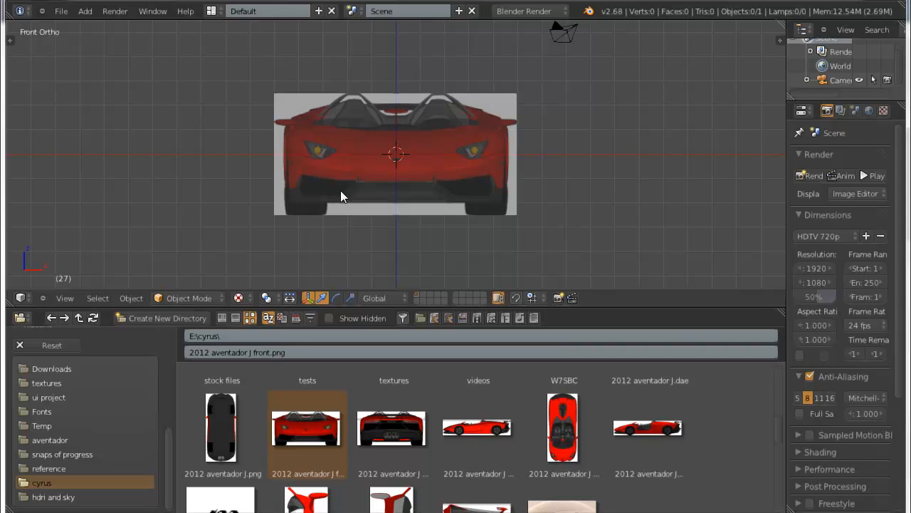
{"action": "key", "text": "n"}
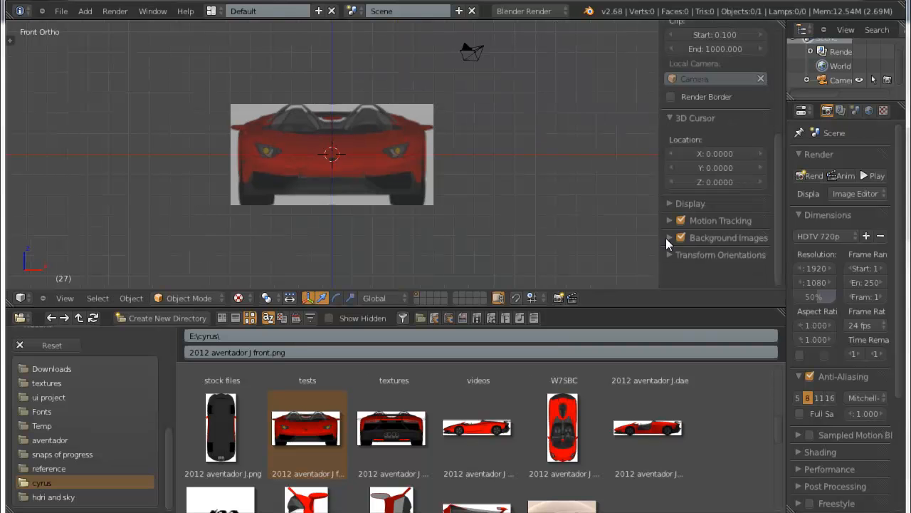
{"action": "left_click", "coordinate": [669, 238]}
{"action": "scroll", "coordinate": [699, 215], "scroll_direction": "down", "scroll_amount": 5}
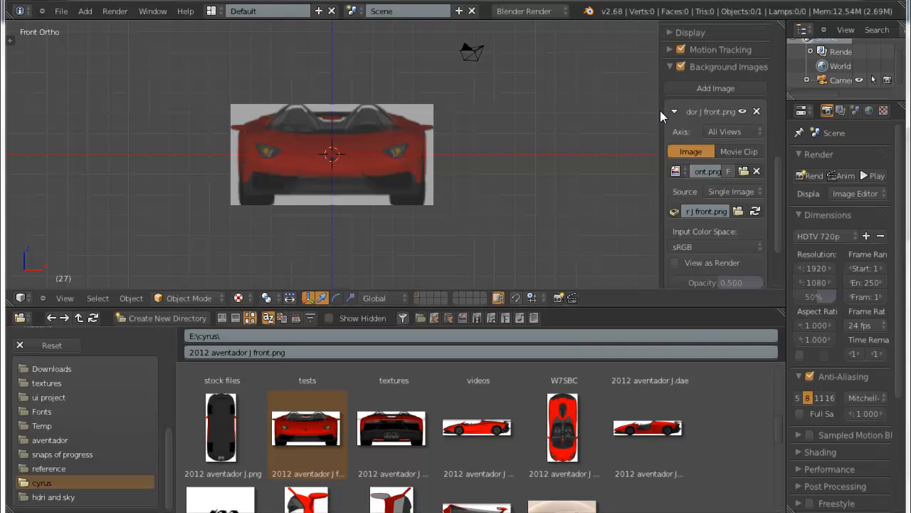
{"action": "left_click_drag", "start_coordinate": [661, 111], "coordinate": [570, 112]}
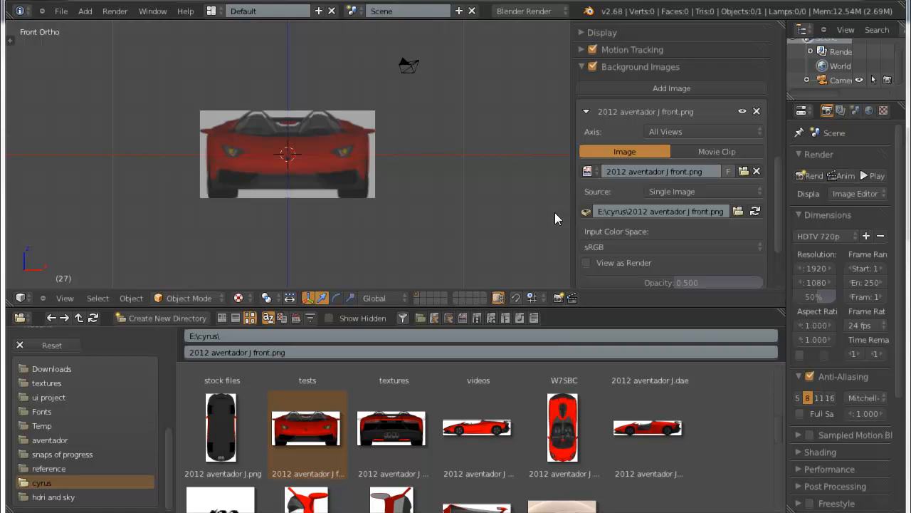
{"action": "key", "text": "n"}
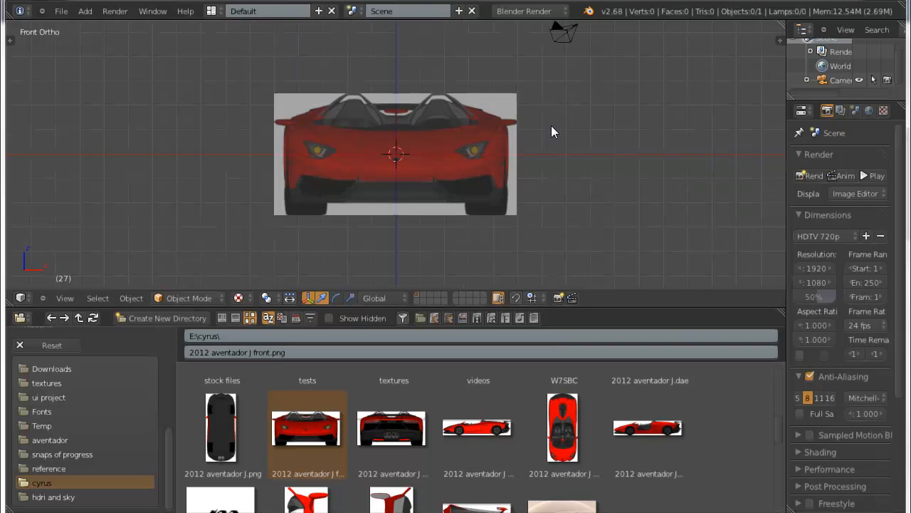
Make the area a UV/Image Editor and load the top-view 2012 aventador J.png into it
{"action": "left_click", "coordinate": [21, 297]}
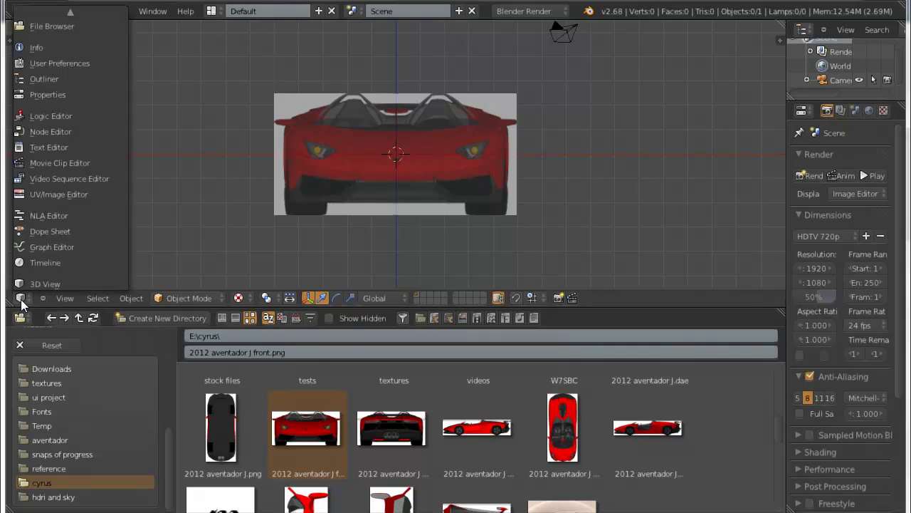
{"action": "left_click", "coordinate": [58, 193]}
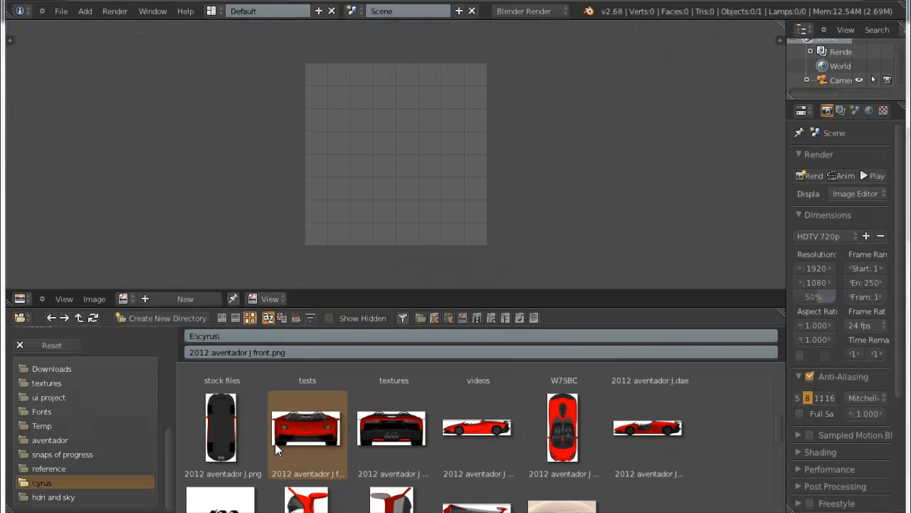
{"action": "left_click_drag", "start_coordinate": [223, 426], "coordinate": [412, 167]}
{"action": "scroll", "coordinate": [412, 167], "scroll_direction": "down", "scroll_amount": 2}
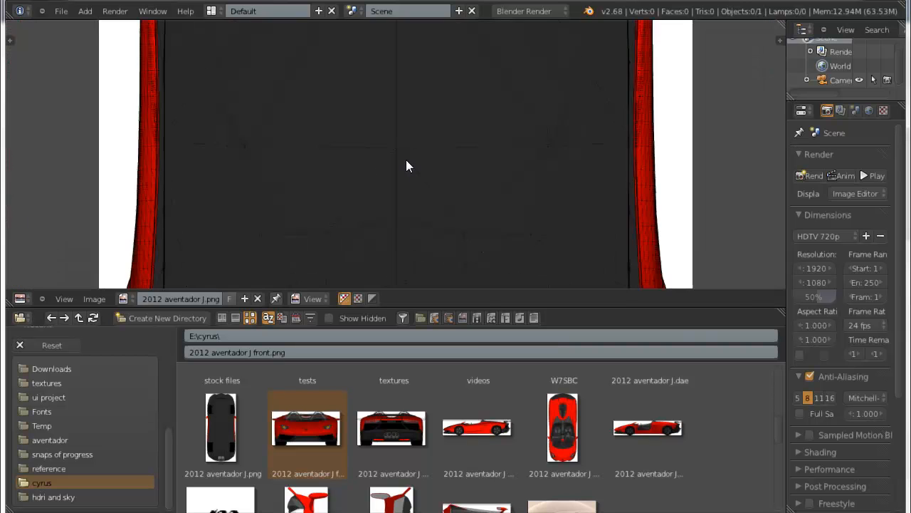
{"action": "scroll", "coordinate": [406, 160], "scroll_direction": "down", "scroll_amount": 2}
{"action": "scroll", "coordinate": [405, 159], "scroll_direction": "down", "scroll_amount": 2}
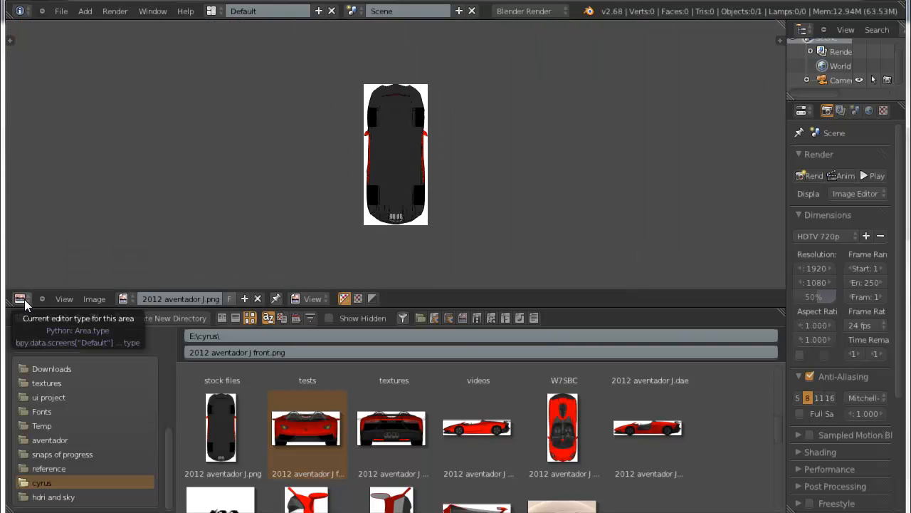
{"action": "left_click", "coordinate": [91, 298]}
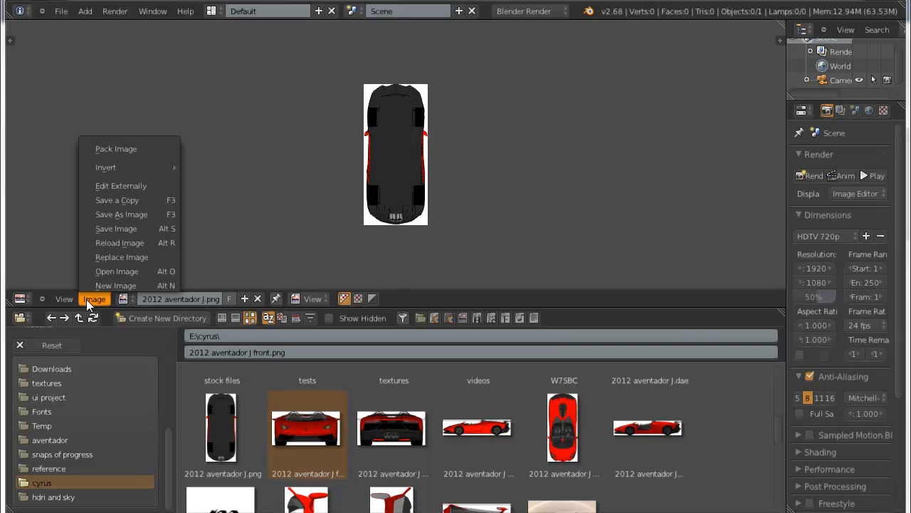
{"action": "left_click", "coordinate": [86, 296]}
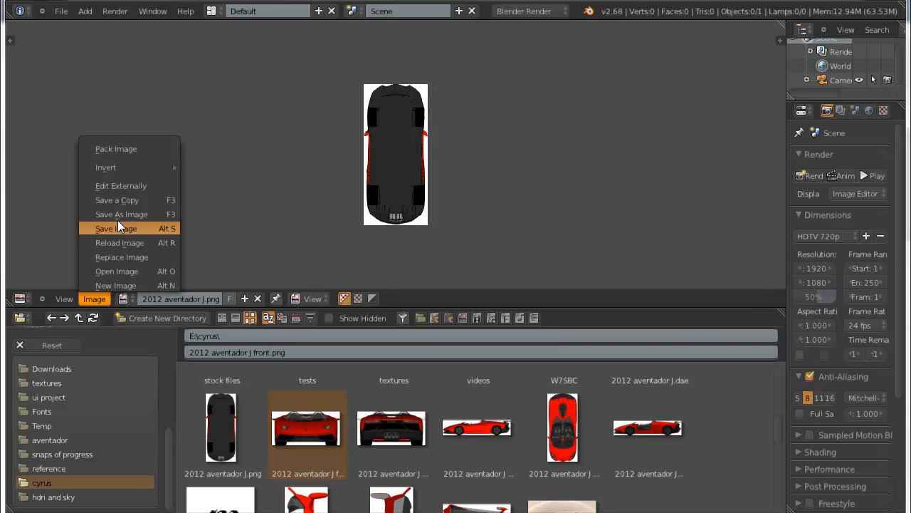
{"action": "left_click", "coordinate": [116, 270]}
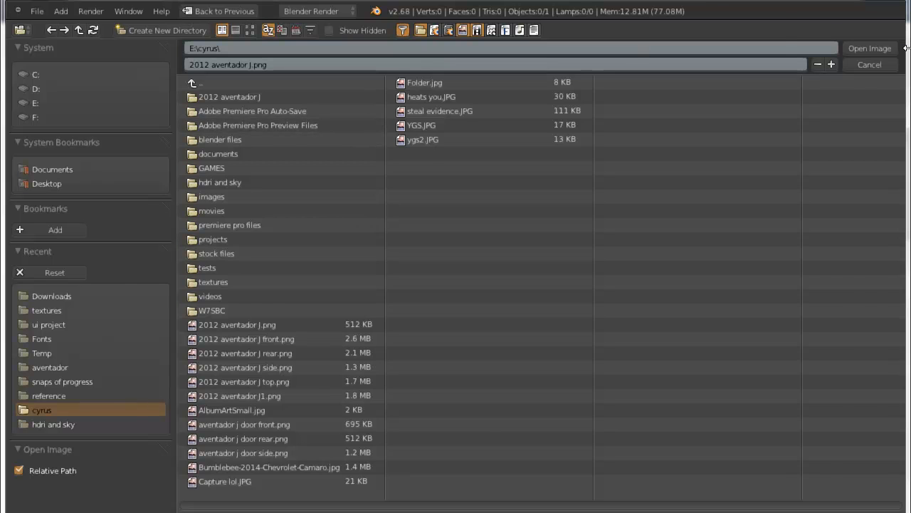
{"action": "left_click", "coordinate": [870, 48]}
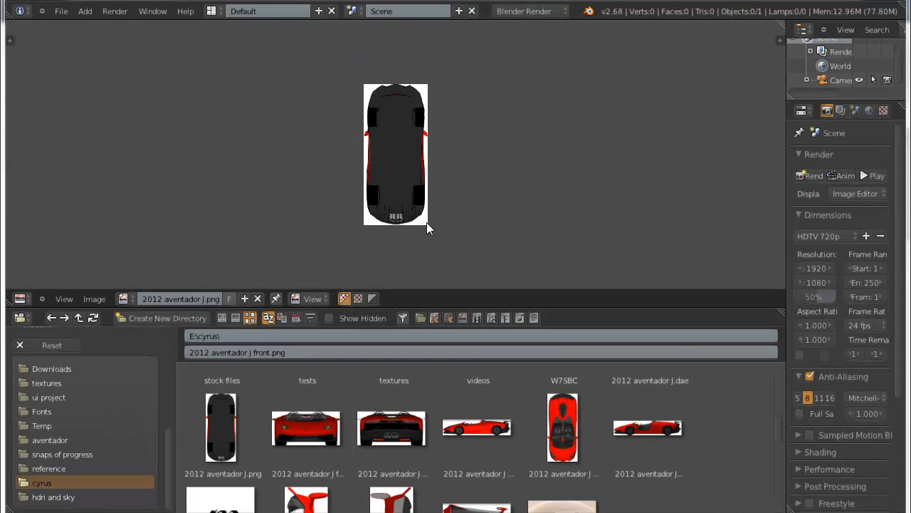
Make the area a Video Sequence Editor and browse E:\ back into E:\cyrus in the file browser
{"action": "left_click", "coordinate": [20, 298]}
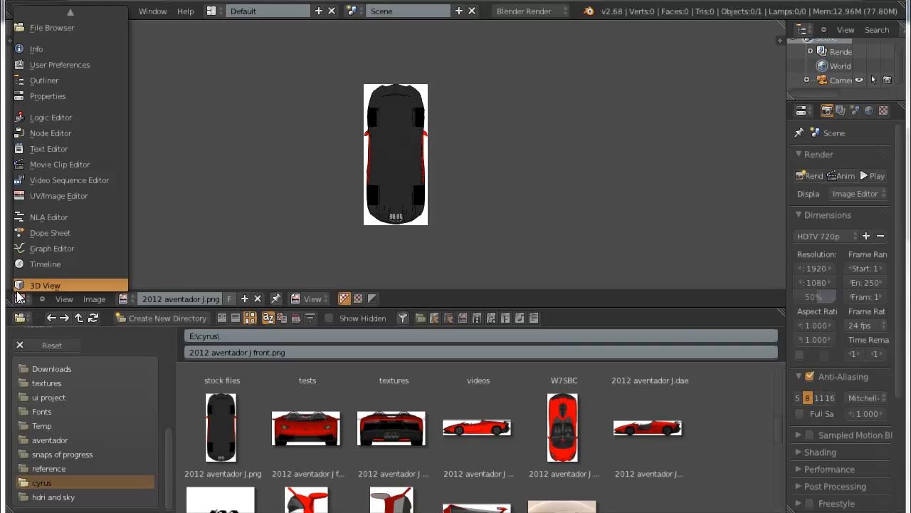
{"action": "left_click", "coordinate": [69, 179]}
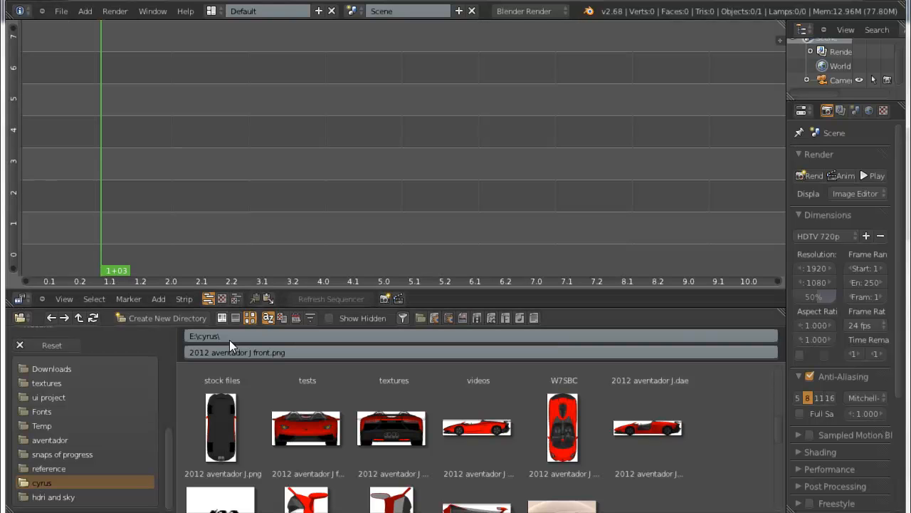
{"action": "scroll", "coordinate": [285, 399], "scroll_direction": "up", "scroll_amount": 5}
{"action": "scroll", "coordinate": [268, 387], "scroll_direction": "up", "scroll_amount": 5}
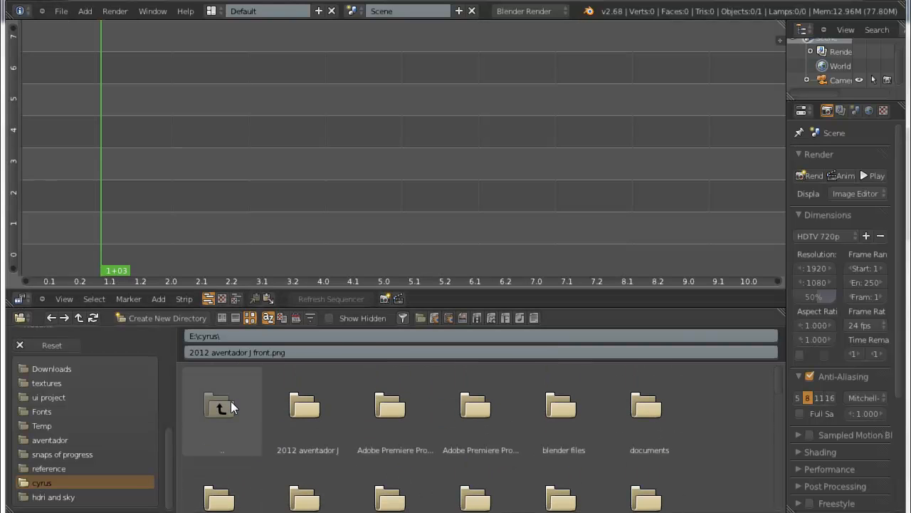
{"action": "left_click", "coordinate": [231, 402]}
{"action": "scroll", "coordinate": [413, 402], "scroll_direction": "down", "scroll_amount": 2}
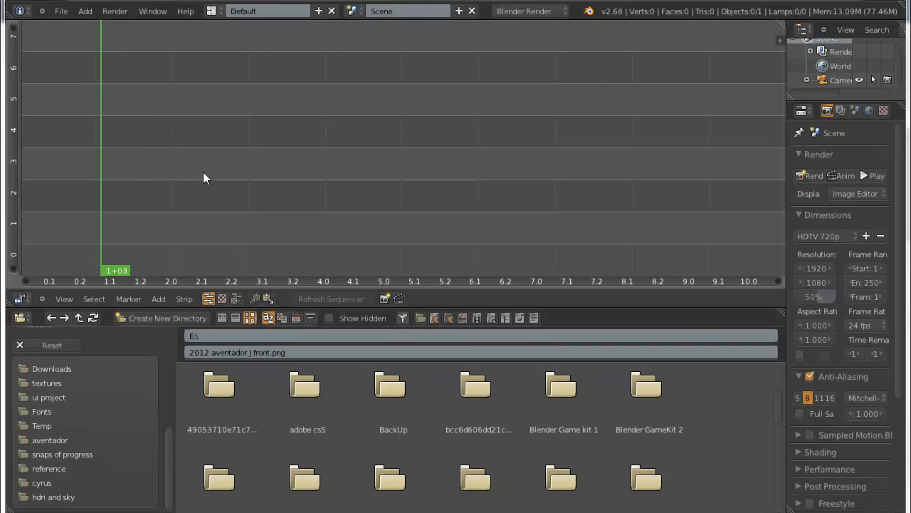
{"action": "scroll", "coordinate": [203, 172], "scroll_direction": "down", "scroll_amount": 1}
{"action": "scroll", "coordinate": [570, 442], "scroll_direction": "down", "scroll_amount": 4}
{"action": "scroll", "coordinate": [570, 477], "scroll_direction": "down", "scroll_amount": 3}
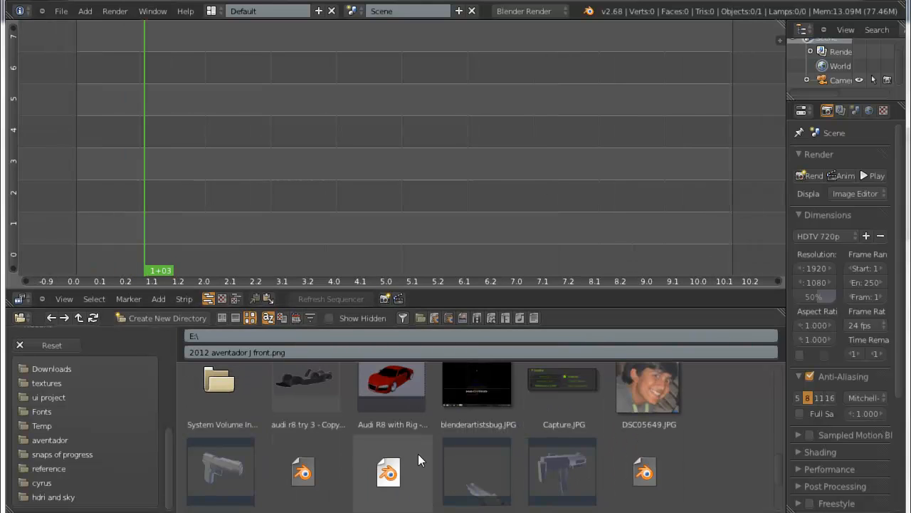
{"action": "scroll", "coordinate": [551, 450], "scroll_direction": "up", "scroll_amount": 1}
{"action": "scroll", "coordinate": [550, 450], "scroll_direction": "up", "scroll_amount": 3}
{"action": "scroll", "coordinate": [550, 450], "scroll_direction": "up", "scroll_amount": 4}
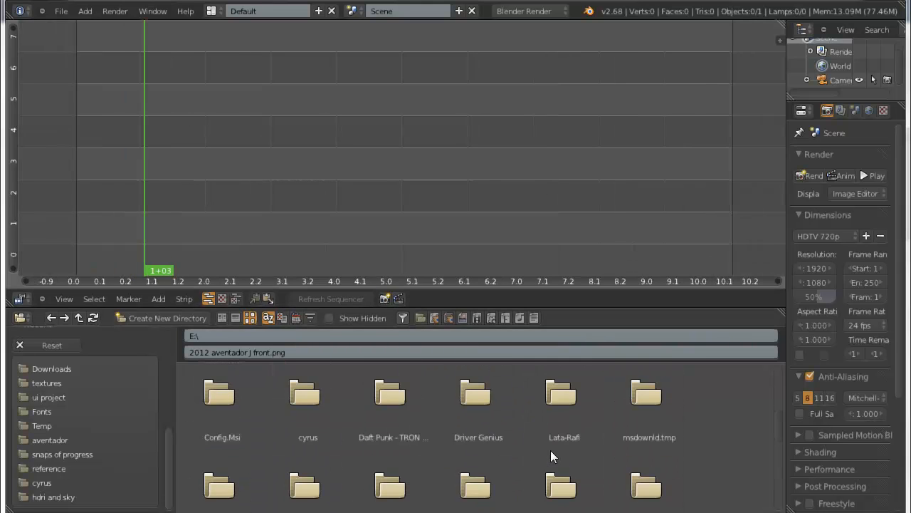
{"action": "scroll", "coordinate": [551, 450], "scroll_direction": "up", "scroll_amount": 2}
{"action": "left_click", "coordinate": [303, 427]}
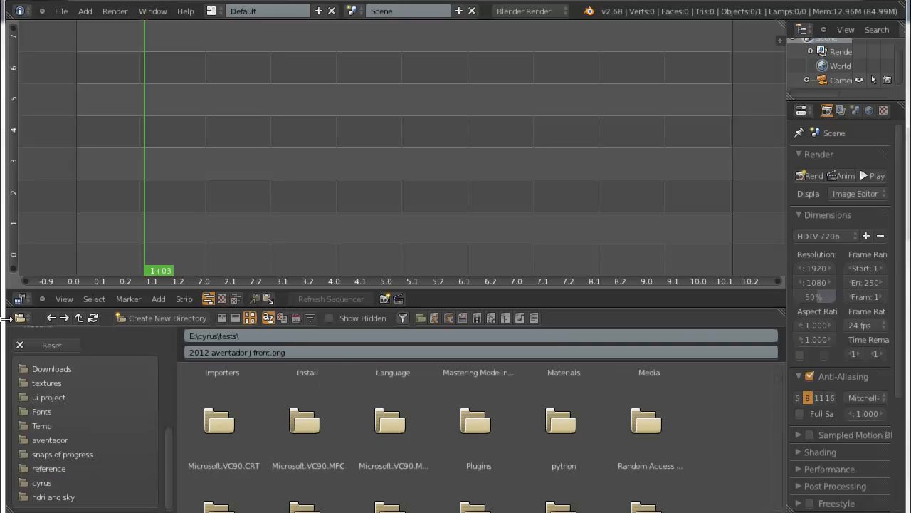
{"action": "left_click", "coordinate": [51, 318]}
{"action": "scroll", "coordinate": [562, 463], "scroll_direction": "down", "scroll_amount": 3}
{"action": "scroll", "coordinate": [562, 463], "scroll_direction": "down", "scroll_amount": 2}
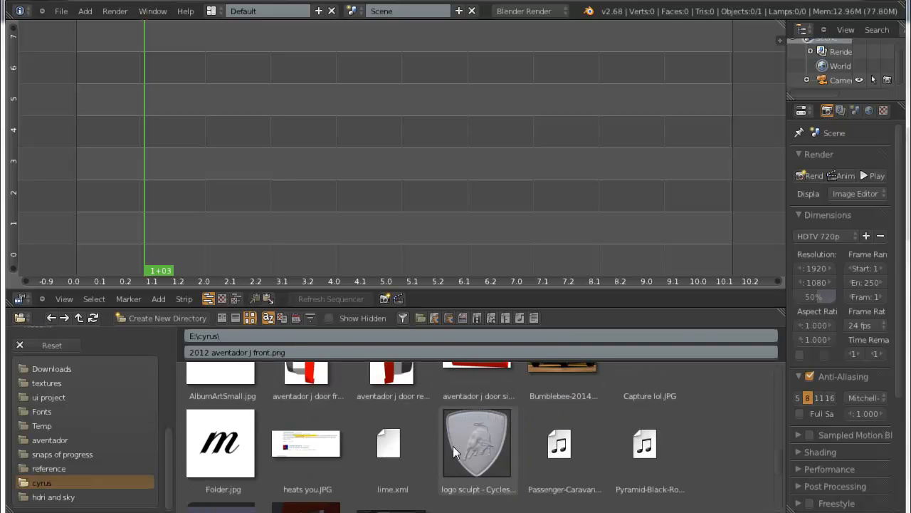
{"action": "scroll", "coordinate": [452, 445], "scroll_direction": "down", "scroll_amount": 1}
{"action": "scroll", "coordinate": [276, 432], "scroll_direction": "down", "scroll_amount": 3}
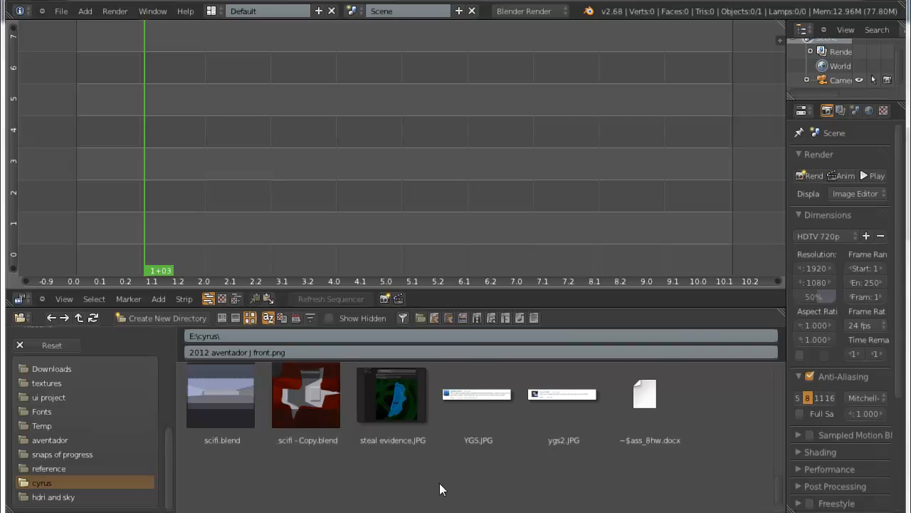
{"action": "scroll", "coordinate": [441, 470], "scroll_direction": "up", "scroll_amount": 4}
{"action": "scroll", "coordinate": [539, 454], "scroll_direction": "up", "scroll_amount": 1}
{"action": "scroll", "coordinate": [536, 448], "scroll_direction": "down", "scroll_amount": 1}
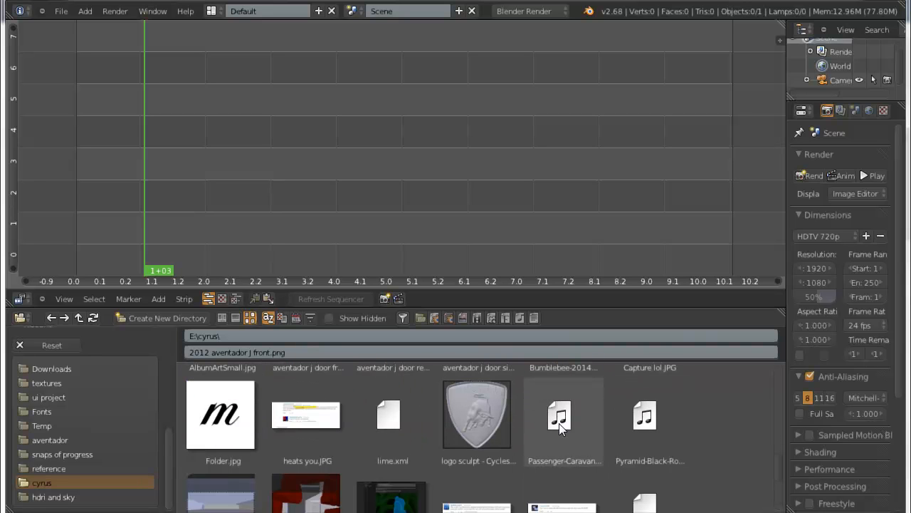
Add Passenger-Caravan-Kygo-Remix.mp3 as a sound strip and slide it along the timeline
{"action": "left_click_drag", "start_coordinate": [565, 421], "coordinate": [323, 201]}
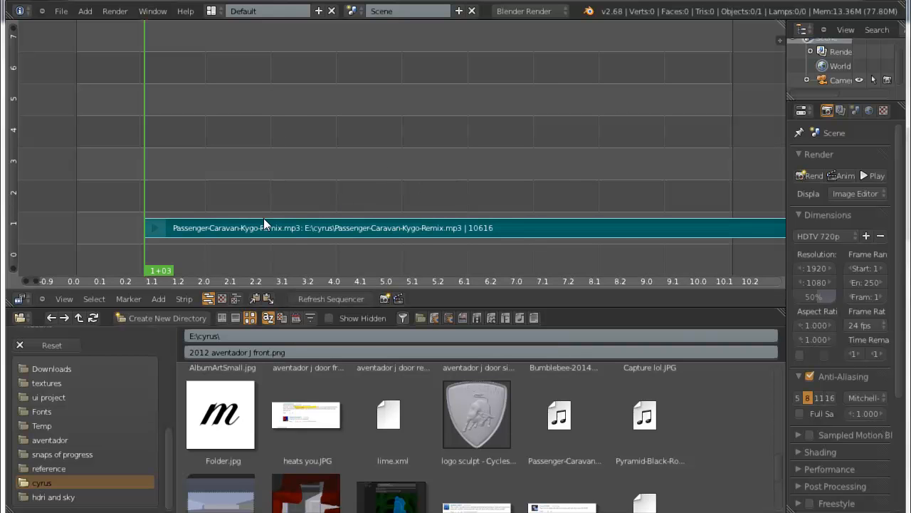
{"action": "left_click", "coordinate": [233, 235]}
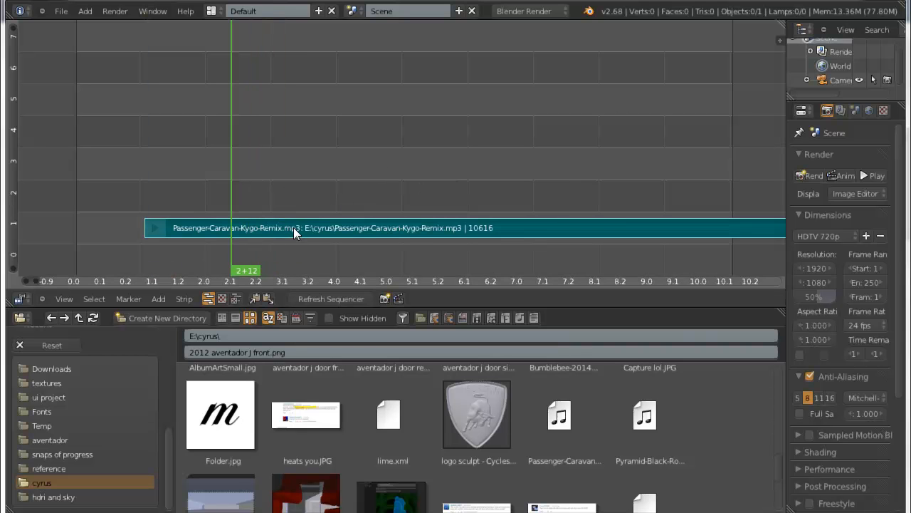
{"action": "key", "text": "g"}
{"action": "left_click", "coordinate": [223, 232]}
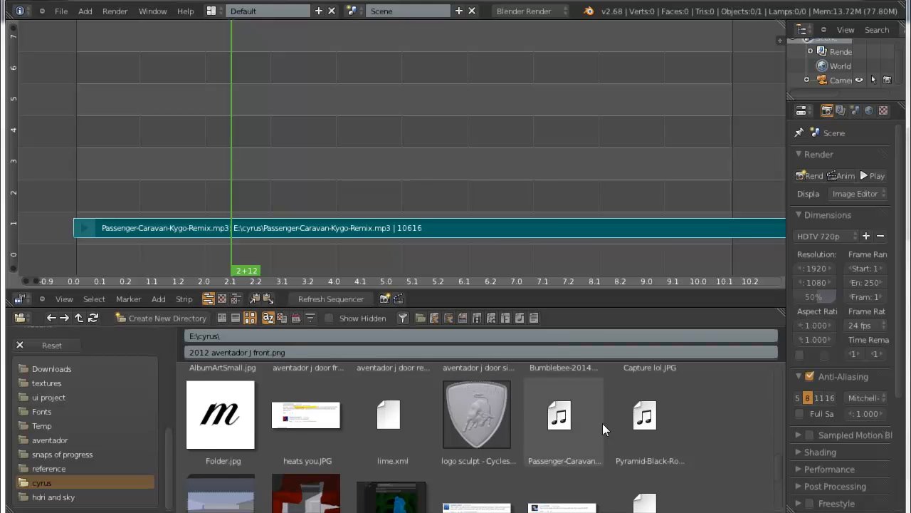
{"action": "scroll", "coordinate": [603, 423], "scroll_direction": "up", "scroll_amount": 1}
{"action": "scroll", "coordinate": [608, 426], "scroll_direction": "up", "scroll_amount": 2}
{"action": "scroll", "coordinate": [608, 427], "scroll_direction": "up", "scroll_amount": 2}
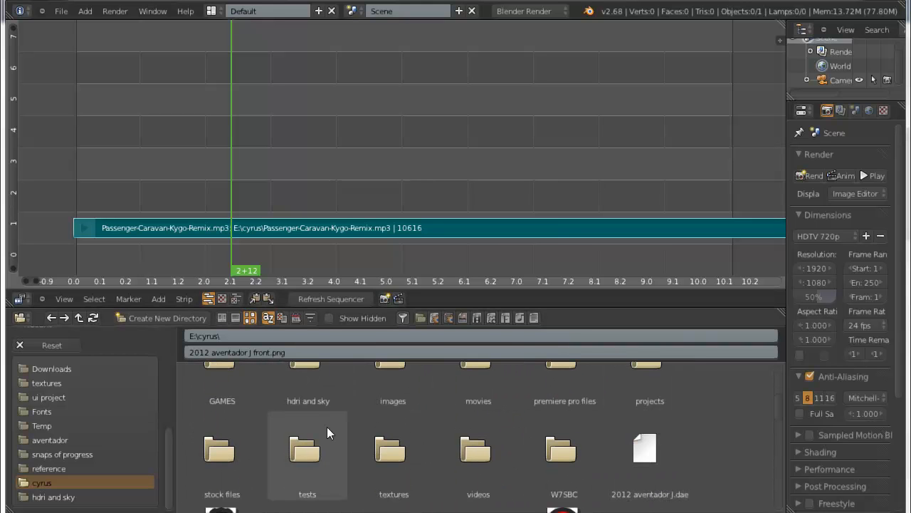
{"action": "scroll", "coordinate": [524, 453], "scroll_direction": "down", "scroll_amount": 1}
From the videos folder, add 3d work..wmv twice as video strips, the second on channel 4
{"action": "double_click", "coordinate": [476, 420]}
{"action": "left_click", "coordinate": [451, 434]}
{"action": "scroll", "coordinate": [395, 418], "scroll_direction": "up", "scroll_amount": 3}
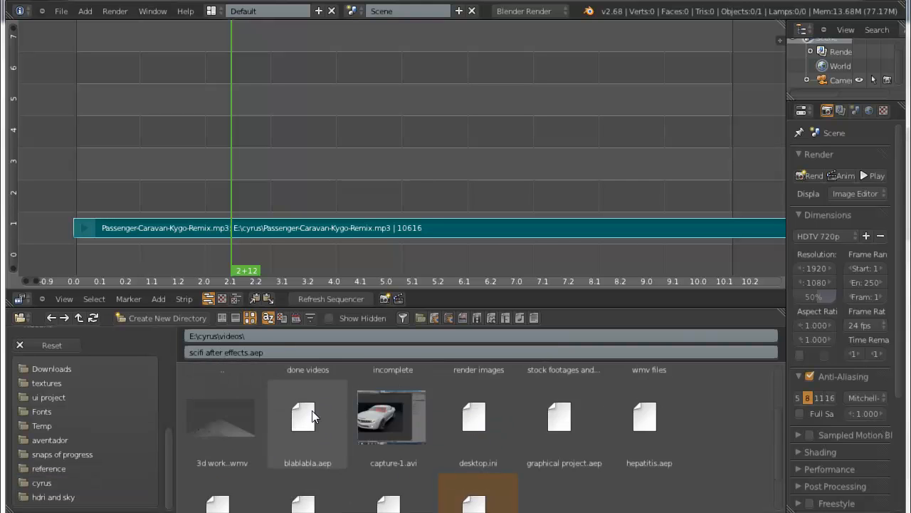
{"action": "left_click", "coordinate": [237, 458]}
{"action": "left_click_drag", "start_coordinate": [236, 458], "coordinate": [364, 192]}
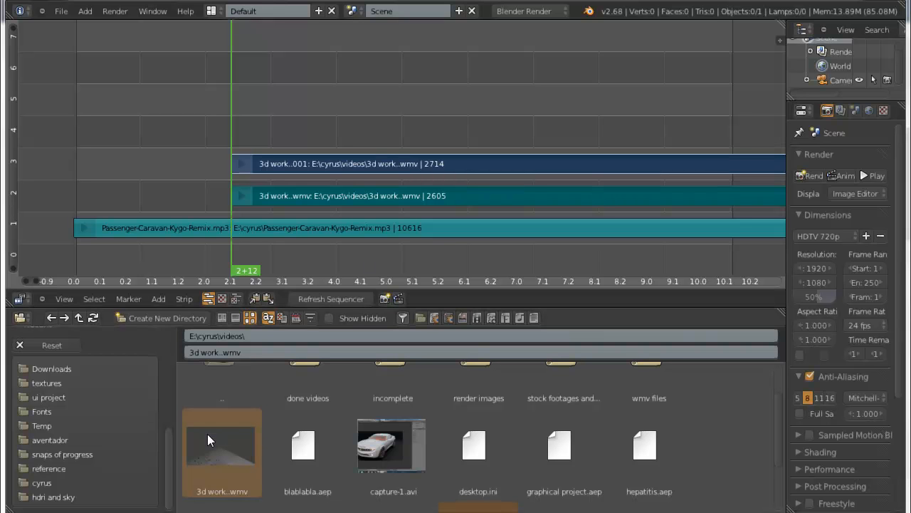
{"action": "left_click_drag", "start_coordinate": [207, 433], "coordinate": [321, 125]}
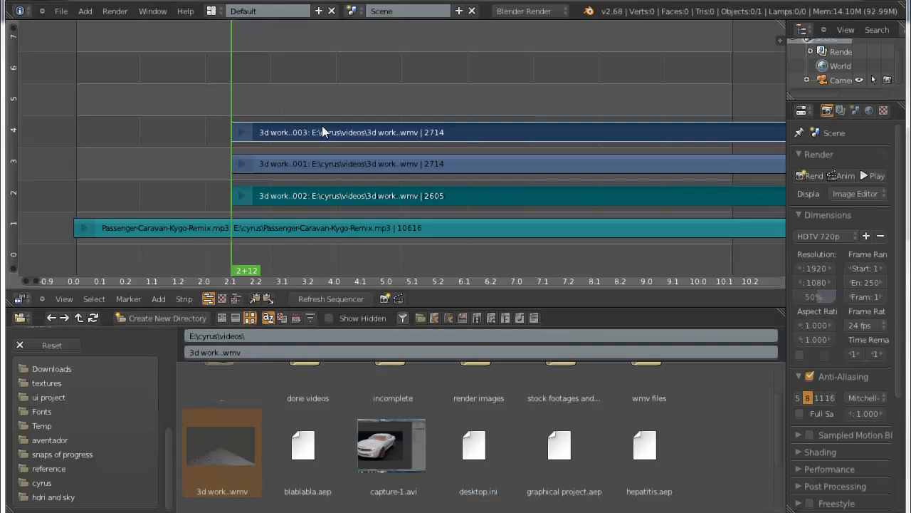
{"action": "left_click", "coordinate": [322, 126]}
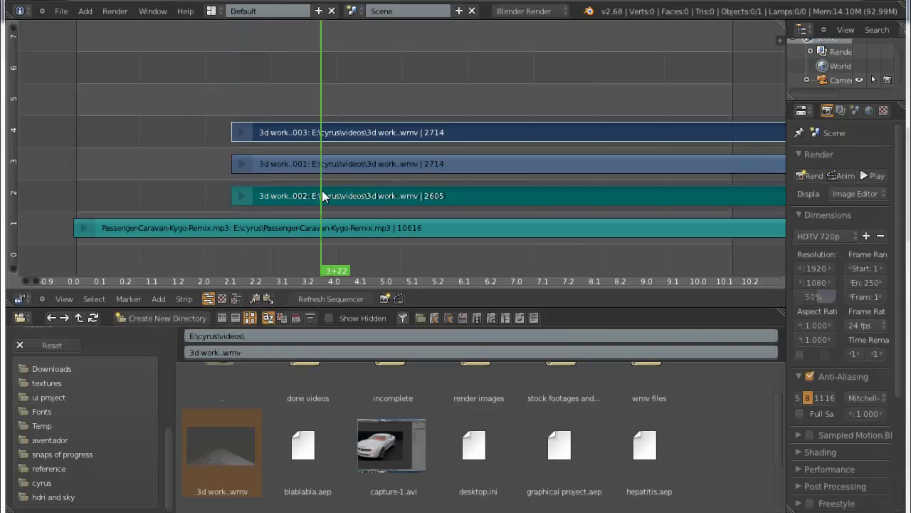
Erase the extra 3d work..002 and channel 2 video strips, leaving the playhead at 4+00
{"action": "right_click", "coordinate": [395, 197]}
{"action": "key", "text": "x"}
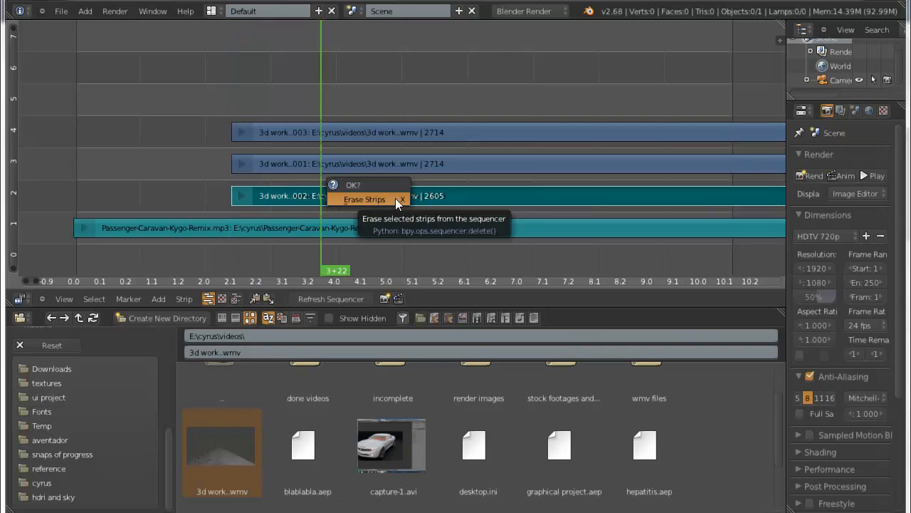
{"action": "left_click", "coordinate": [395, 198]}
{"action": "right_click", "coordinate": [395, 191]}
{"action": "key", "text": "x"}
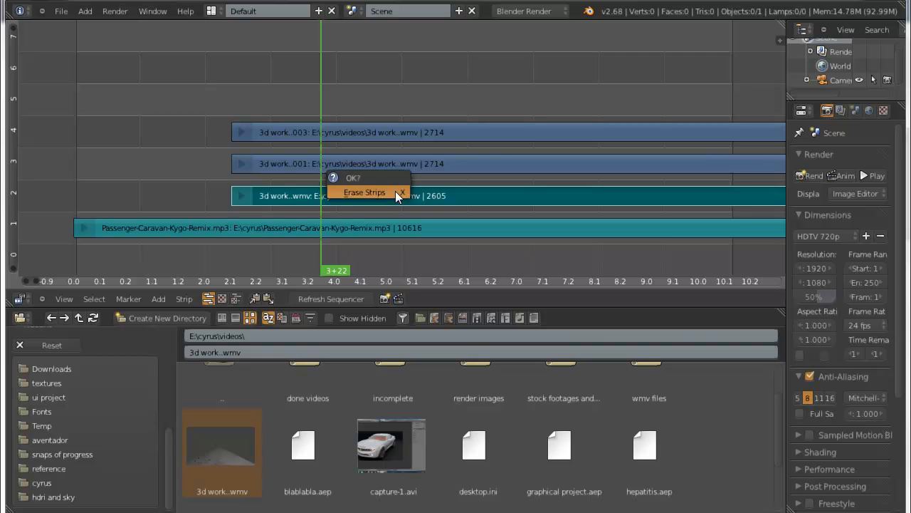
{"action": "left_click", "coordinate": [395, 191]}
{"action": "left_click", "coordinate": [326, 178]}
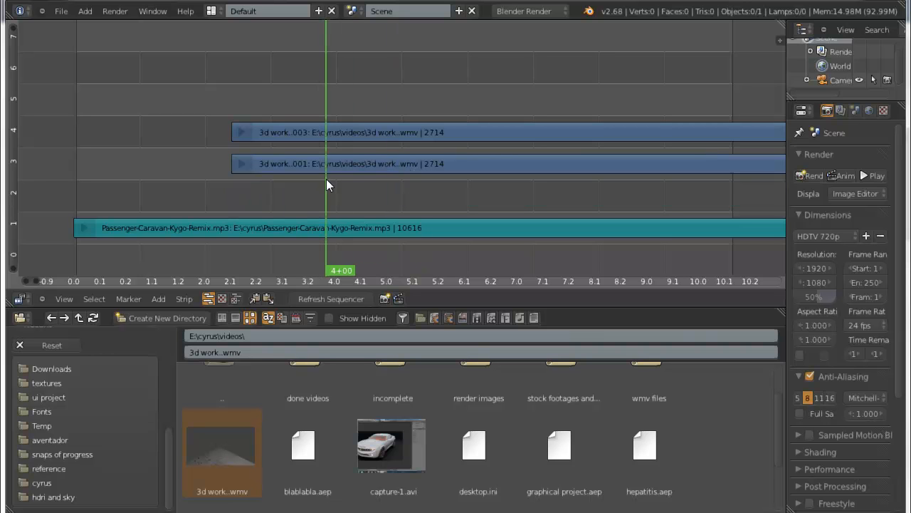
{"action": "scroll", "coordinate": [431, 408], "scroll_direction": "up", "scroll_amount": 2}
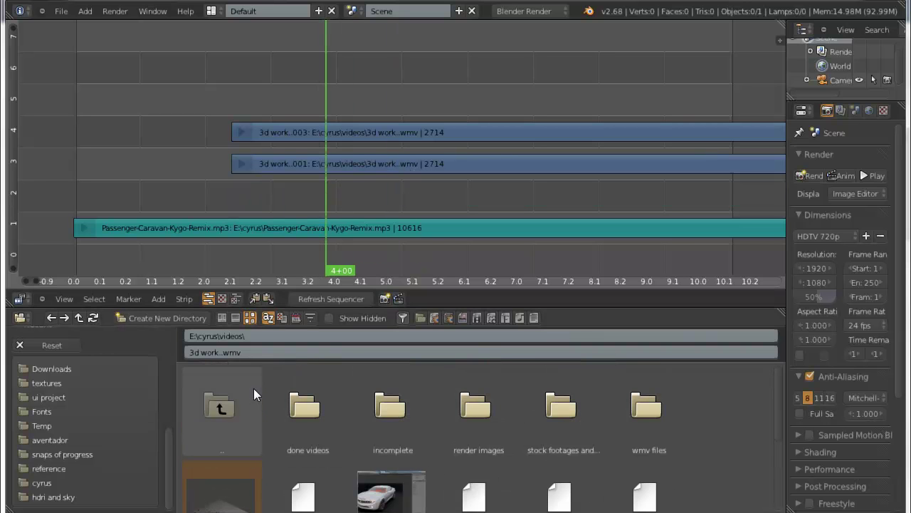
Make the area a Movie Clip Editor playing 3d work..wmv, scrub to frame 87, and reopen the editor type list
{"action": "left_click", "coordinate": [20, 298]}
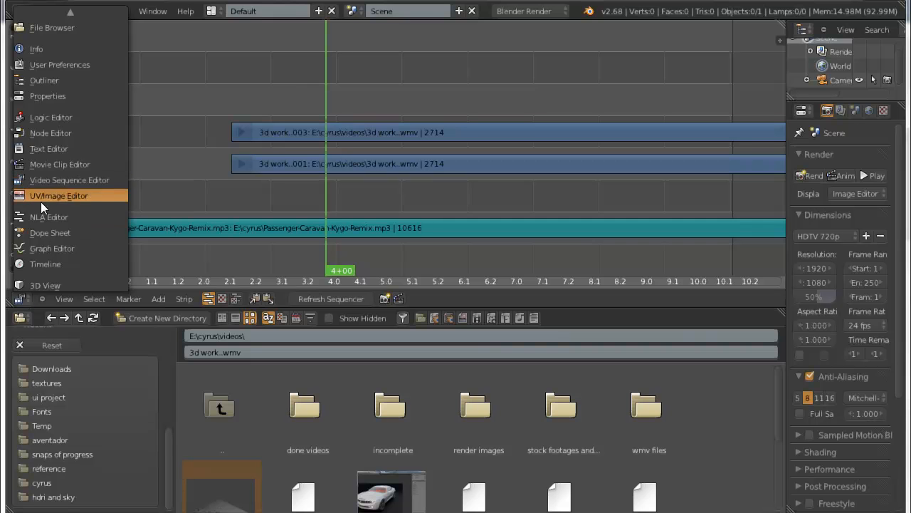
{"action": "left_click", "coordinate": [49, 164]}
{"action": "scroll", "coordinate": [510, 393], "scroll_direction": "down", "scroll_amount": 2}
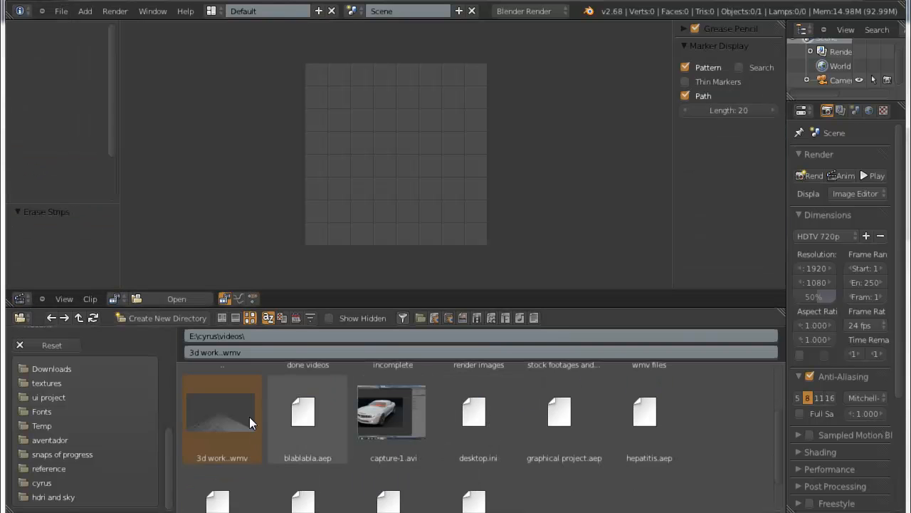
{"action": "left_click_drag", "start_coordinate": [221, 417], "coordinate": [383, 126]}
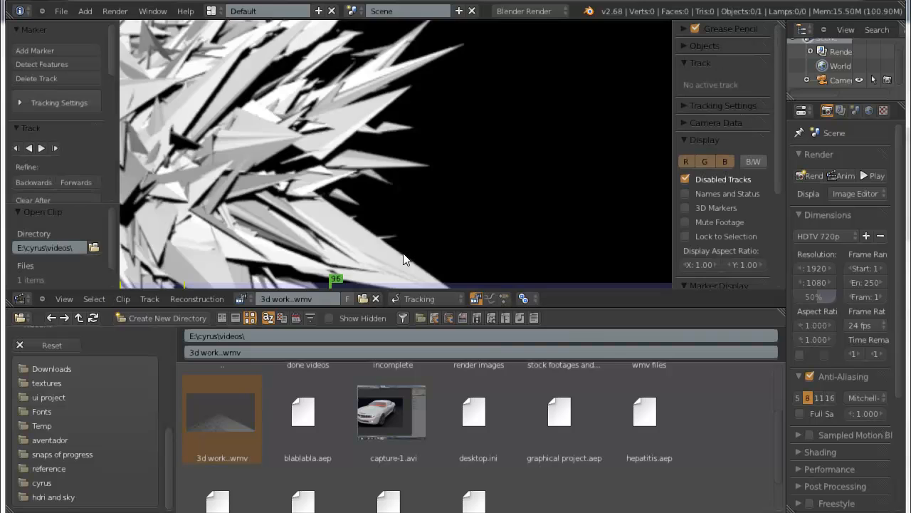
{"action": "scroll", "coordinate": [416, 211], "scroll_direction": "down", "scroll_amount": 3}
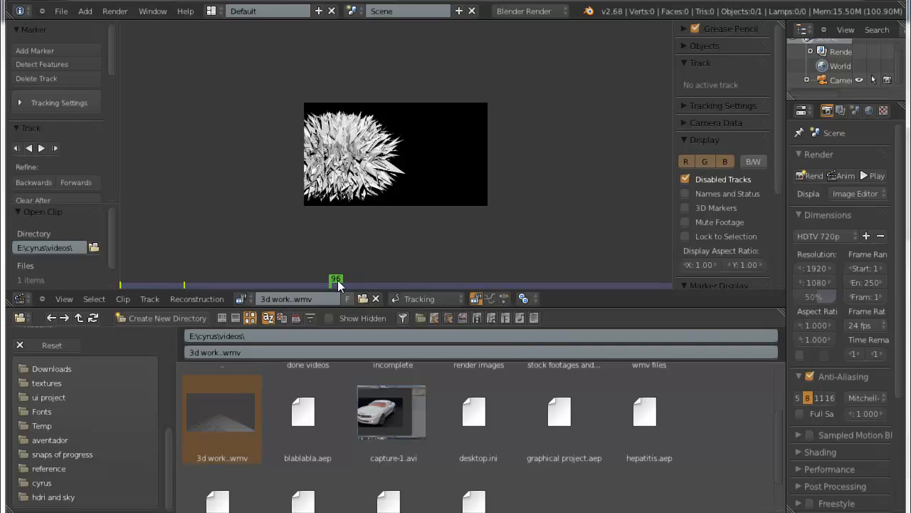
{"action": "left_click_drag", "start_coordinate": [338, 280], "coordinate": [314, 279]}
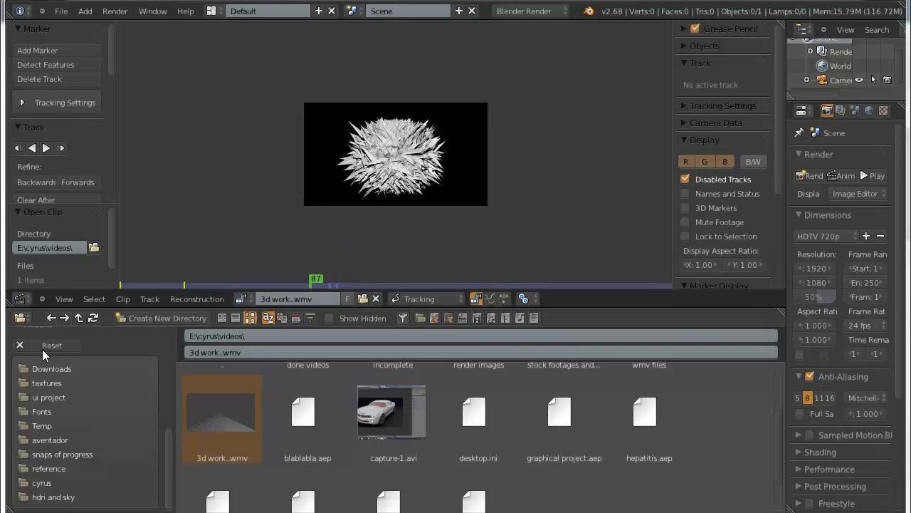
{"action": "left_click", "coordinate": [21, 299]}
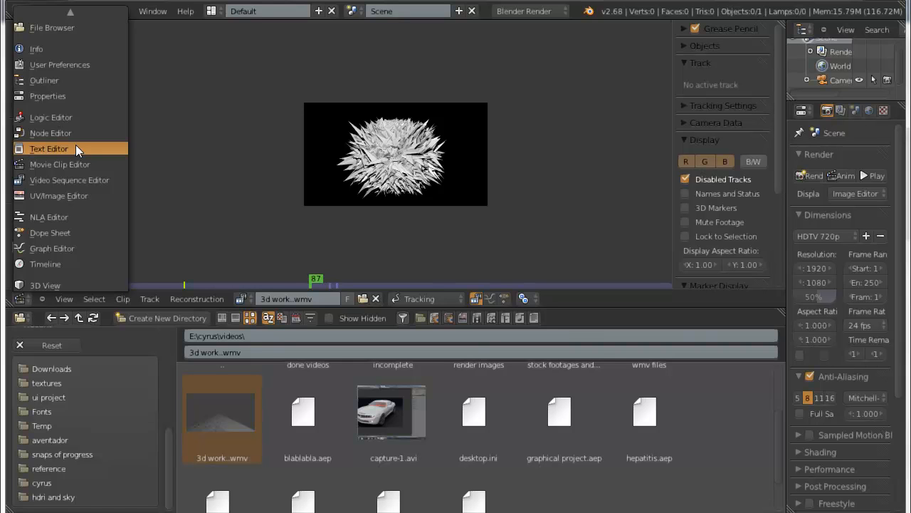
Make the area a Text Editor and load meshlint.py from E:\cyrus\blender files into it
{"action": "left_click", "coordinate": [75, 148]}
{"action": "scroll", "coordinate": [259, 412], "scroll_direction": "up", "scroll_amount": 3}
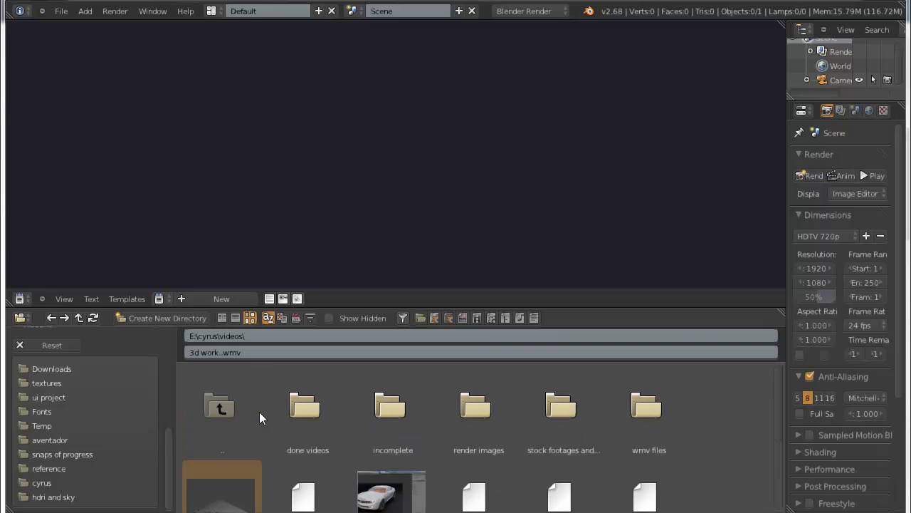
{"action": "left_click", "coordinate": [222, 416]}
{"action": "scroll", "coordinate": [440, 411], "scroll_direction": "down", "scroll_amount": 2}
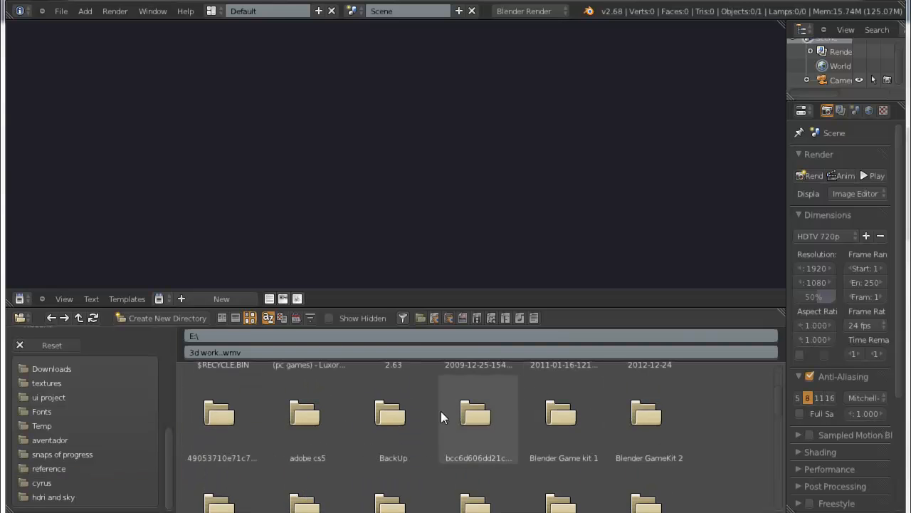
{"action": "scroll", "coordinate": [383, 413], "scroll_direction": "up", "scroll_amount": 1}
{"action": "scroll", "coordinate": [285, 420], "scroll_direction": "down", "scroll_amount": 1}
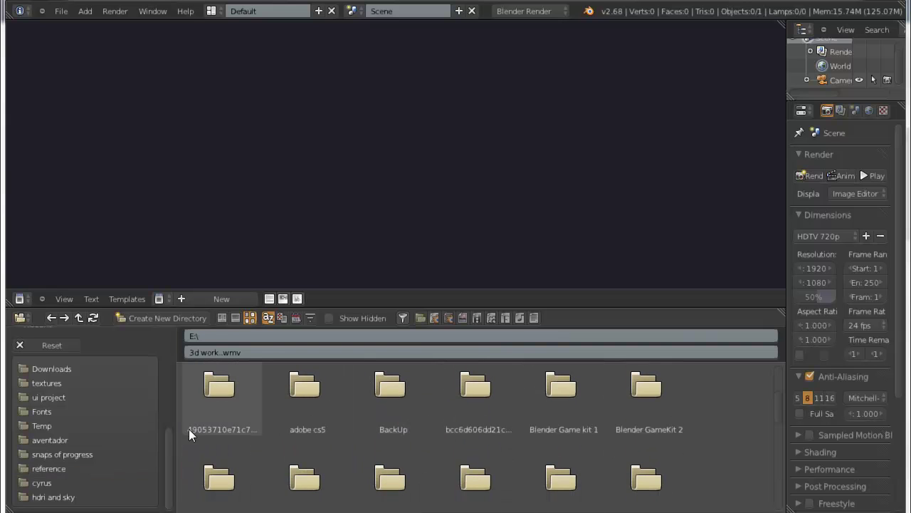
{"action": "left_click", "coordinate": [42, 483]}
{"action": "scroll", "coordinate": [401, 456], "scroll_direction": "down", "scroll_amount": 2}
{"action": "scroll", "coordinate": [655, 470], "scroll_direction": "up", "scroll_amount": 1}
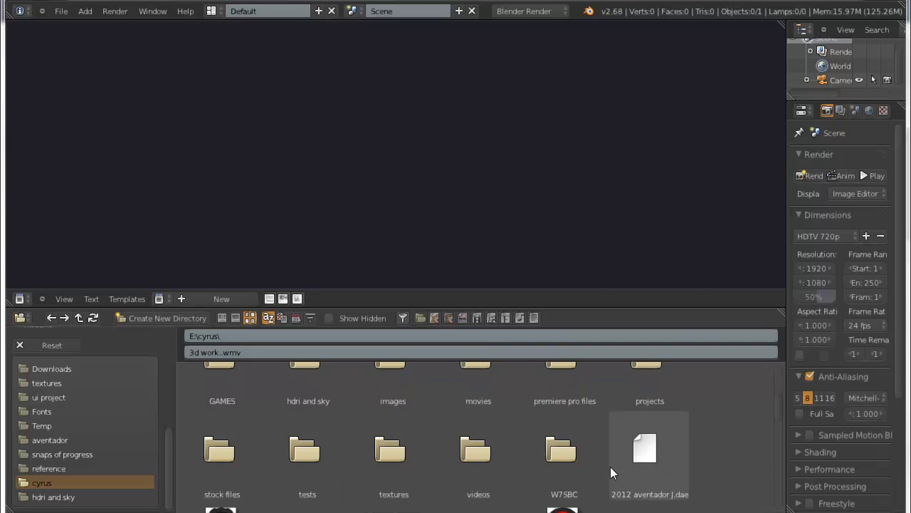
{"action": "scroll", "coordinate": [482, 453], "scroll_direction": "up", "scroll_amount": 1}
{"action": "scroll", "coordinate": [427, 427], "scroll_direction": "down", "scroll_amount": 1}
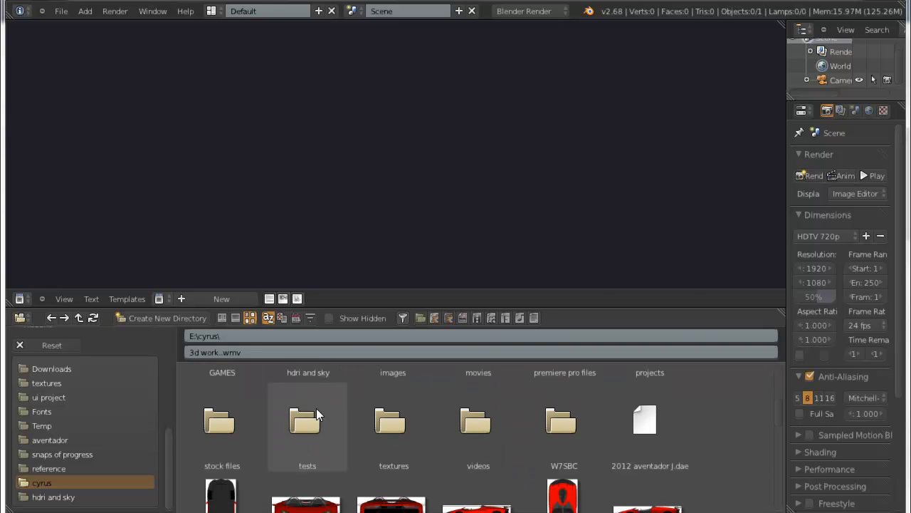
{"action": "scroll", "coordinate": [342, 421], "scroll_direction": "up", "scroll_amount": 1}
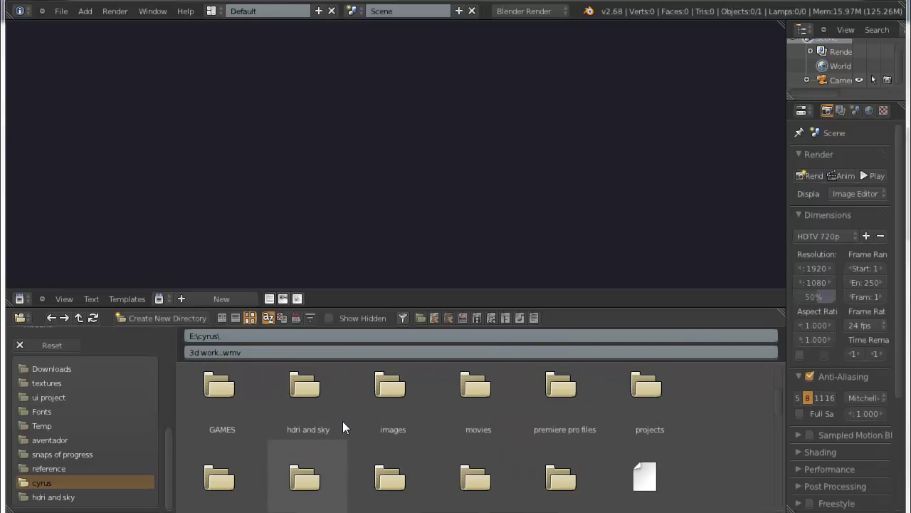
{"action": "scroll", "coordinate": [578, 414], "scroll_direction": "up", "scroll_amount": 2}
{"action": "scroll", "coordinate": [585, 428], "scroll_direction": "down", "scroll_amount": 1}
{"action": "scroll", "coordinate": [585, 428], "scroll_direction": "up", "scroll_amount": 1}
{"action": "left_click", "coordinate": [572, 425]}
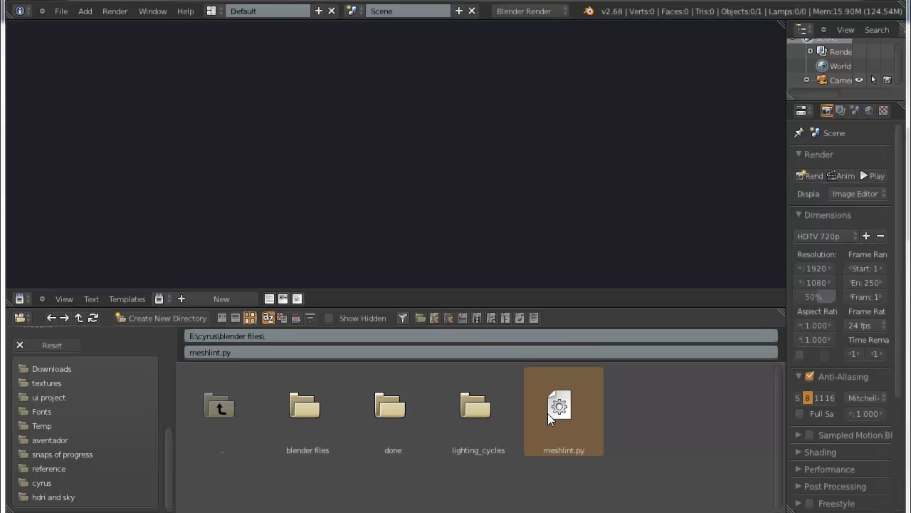
{"action": "left_click_drag", "start_coordinate": [555, 412], "coordinate": [464, 256]}
{"action": "scroll", "coordinate": [393, 163], "scroll_direction": "down", "scroll_amount": 5}
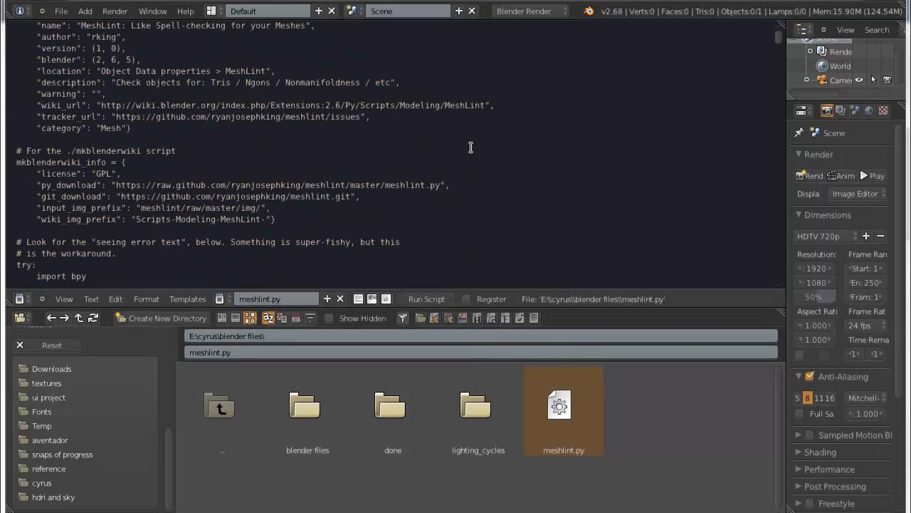
{"action": "scroll", "coordinate": [441, 153], "scroll_direction": "down", "scroll_amount": 5}
{"action": "scroll", "coordinate": [499, 146], "scroll_direction": "down", "scroll_amount": 5}
{"action": "scroll", "coordinate": [551, 143], "scroll_direction": "down", "scroll_amount": 5}
{"action": "scroll", "coordinate": [551, 142], "scroll_direction": "down", "scroll_amount": 3}
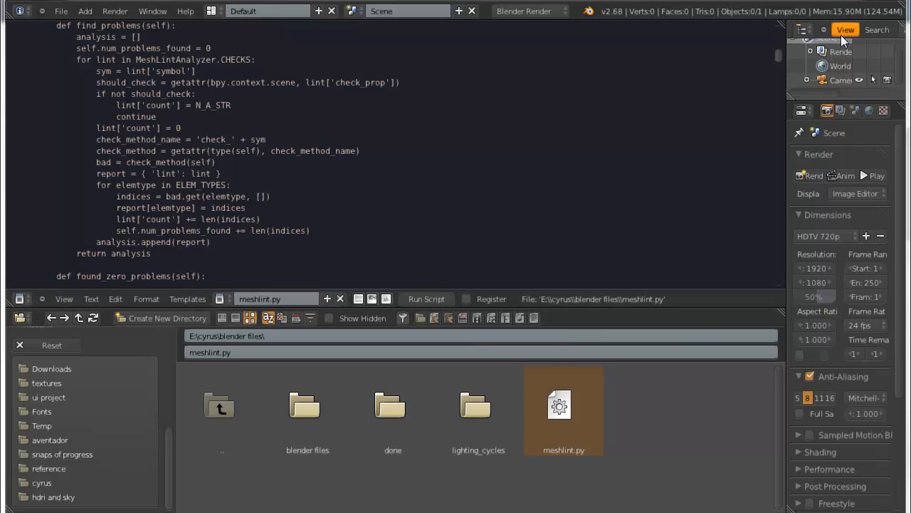
{"action": "mouse_move", "coordinate": [780, 57]}
{"action": "left_mouse_down"}
{"action": "mouse_move", "coordinate": [779, 171]}
{"action": "mouse_move", "coordinate": [779, 44]}
{"action": "left_mouse_up"}
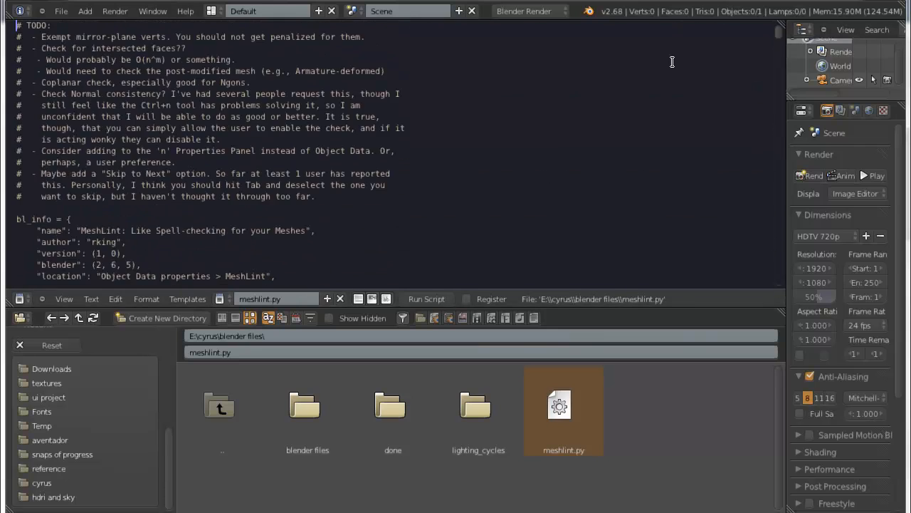
{"action": "scroll", "coordinate": [498, 106], "scroll_direction": "down", "scroll_amount": 3}
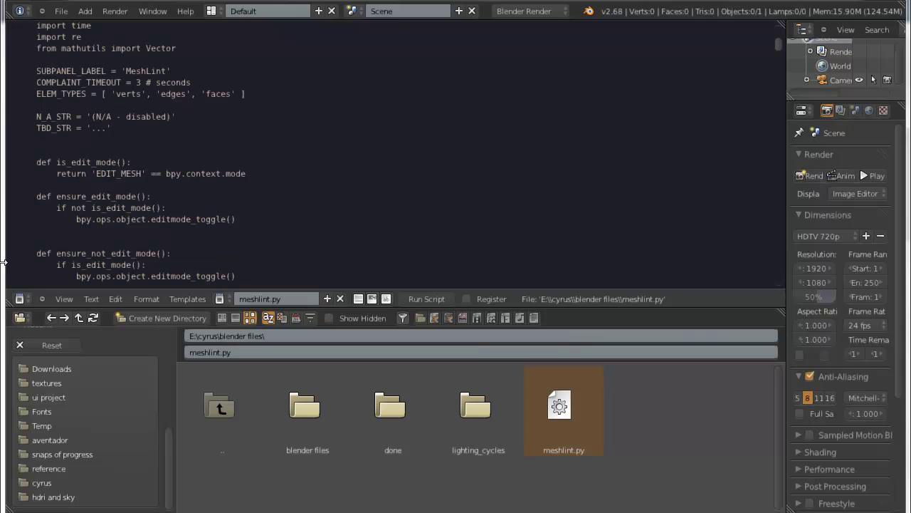
Make the area a texture Node Editor and switch the render engine to Cycles Render
{"action": "left_click", "coordinate": [20, 298]}
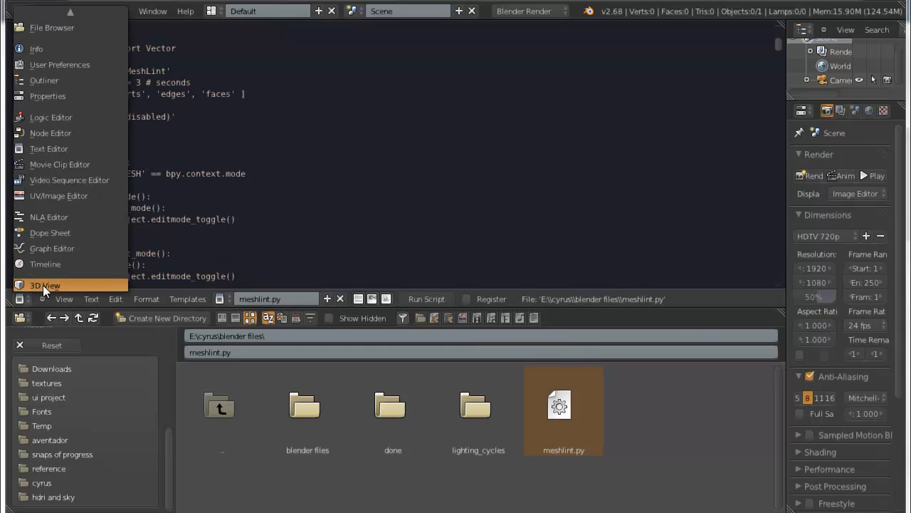
{"action": "left_click", "coordinate": [47, 134]}
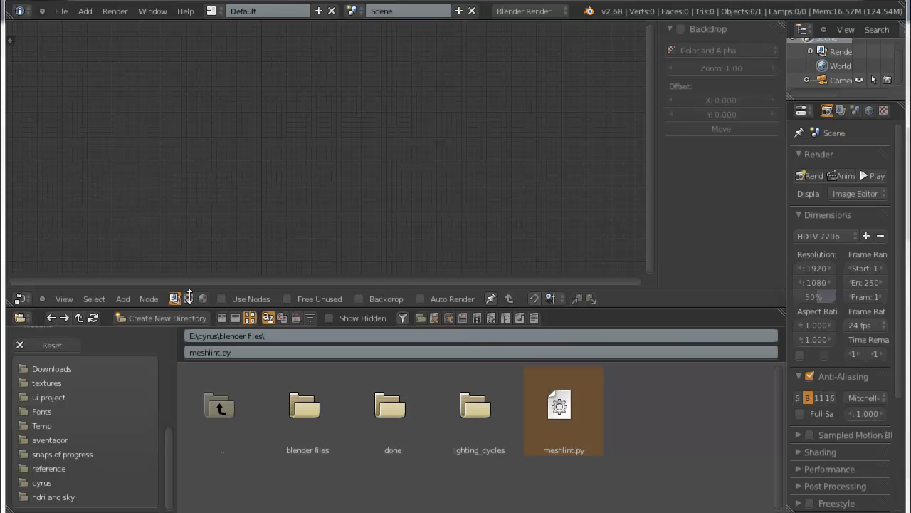
{"action": "left_click", "coordinate": [220, 410]}
{"action": "scroll", "coordinate": [415, 388], "scroll_direction": "down", "scroll_amount": 3}
{"action": "scroll", "coordinate": [415, 389], "scroll_direction": "down", "scroll_amount": 3}
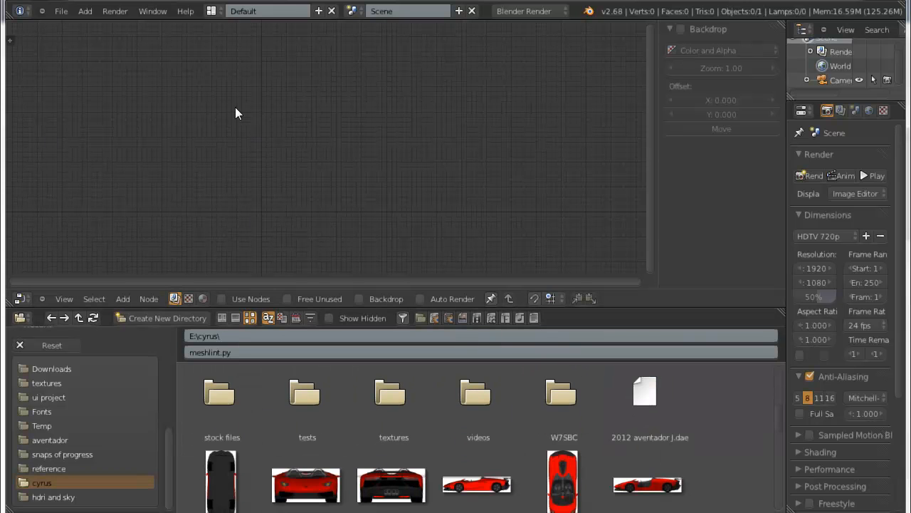
{"action": "key", "text": "shift+a"}
{"action": "key", "text": "Escape"}
{"action": "left_click", "coordinate": [203, 297]}
{"action": "left_click", "coordinate": [530, 10]}
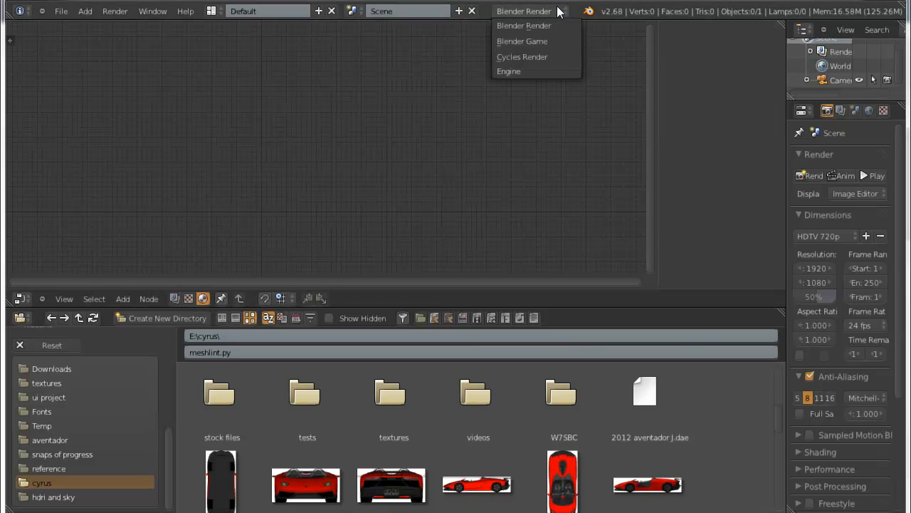
{"action": "left_click", "coordinate": [543, 56]}
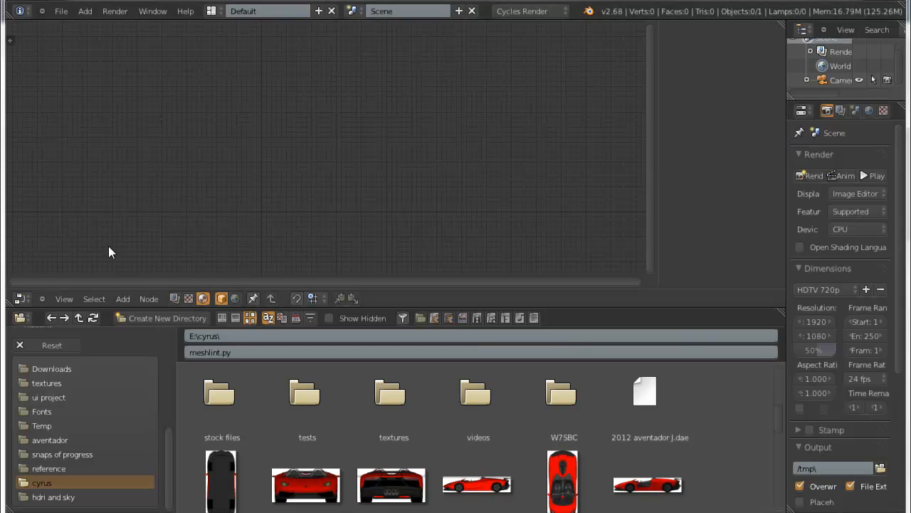
Switch the area to a 3D View and add a Plane mesh to the scene
{"action": "left_click", "coordinate": [21, 299]}
{"action": "left_click", "coordinate": [29, 284]}
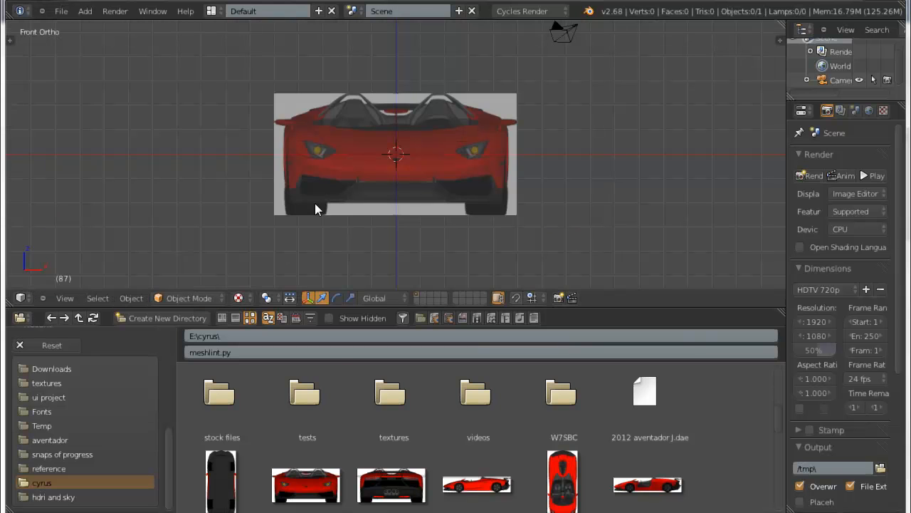
{"action": "key", "text": "shift+a"}
{"action": "left_click", "coordinate": [358, 205]}
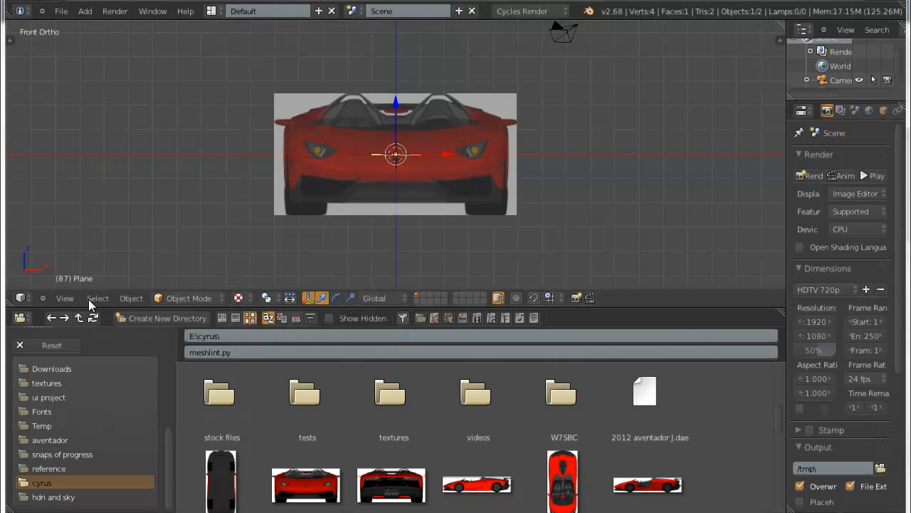
{"action": "left_click", "coordinate": [21, 299]}
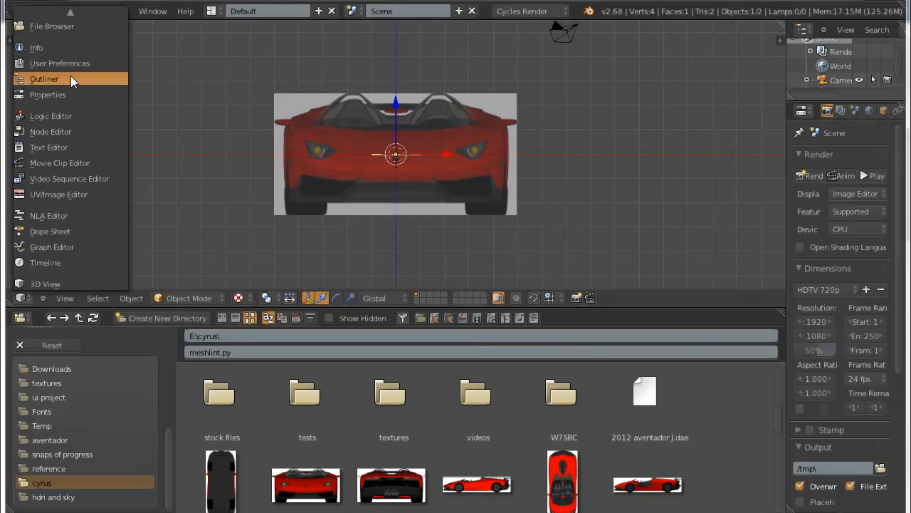
Switch the area to a node editor and create new material Material.001 on the plane
{"action": "left_click", "coordinate": [64, 131]}
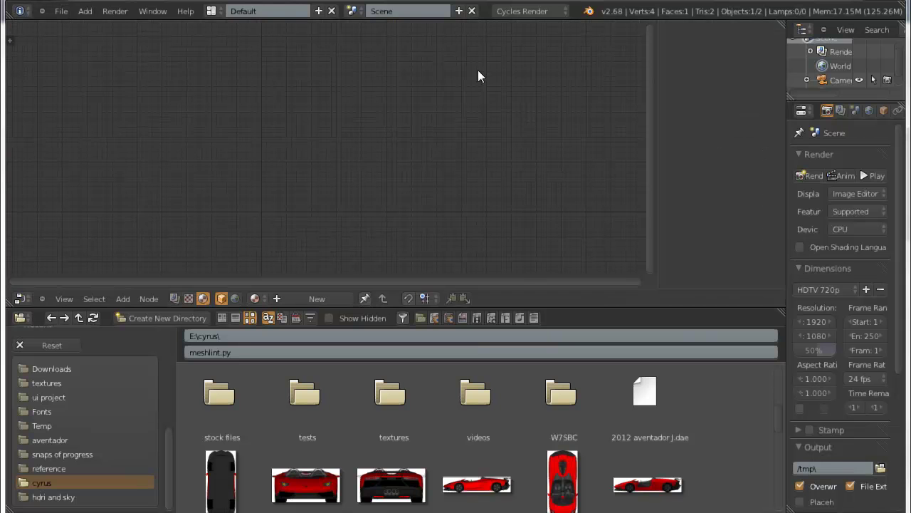
{"action": "left_click", "coordinate": [855, 110]}
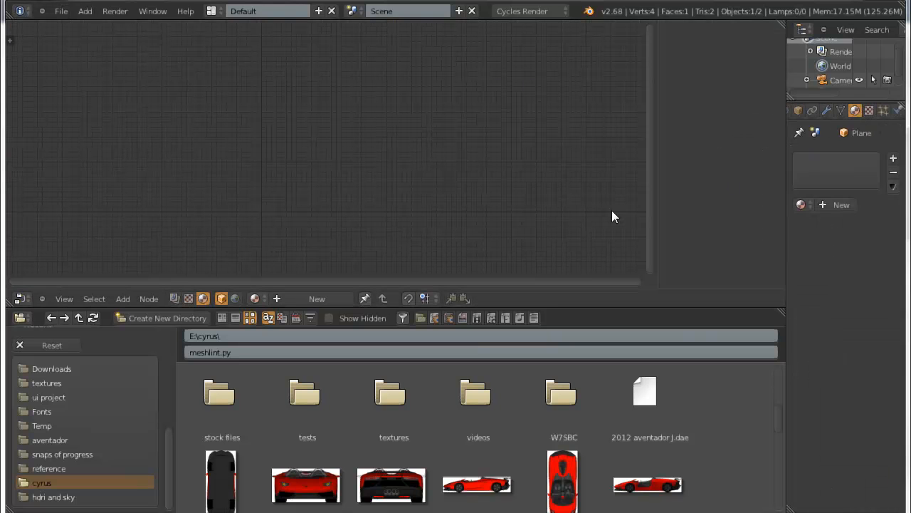
{"action": "left_click", "coordinate": [314, 298]}
{"action": "scroll", "coordinate": [336, 190], "scroll_direction": "up", "scroll_amount": 2}
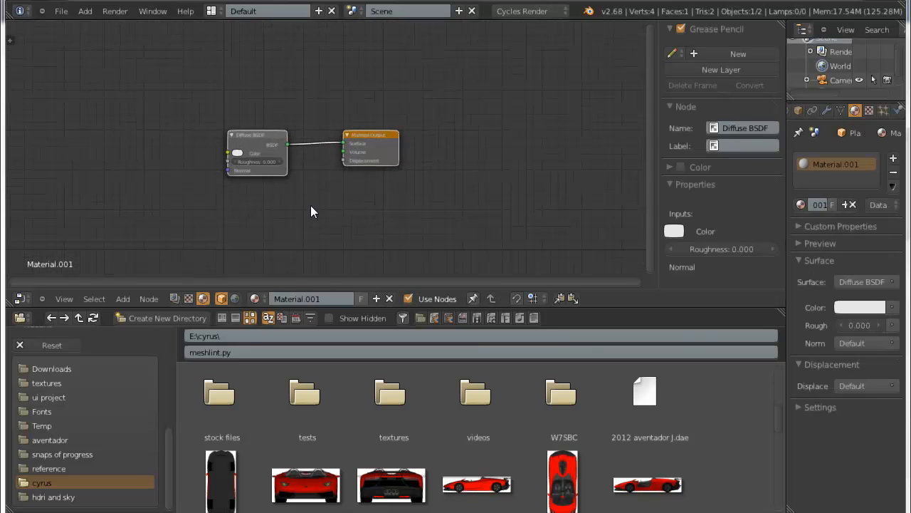
{"action": "scroll", "coordinate": [311, 205], "scroll_direction": "up", "scroll_amount": 2}
{"action": "middle_click_drag", "start_coordinate": [342, 188], "coordinate": [266, 163]}
Add an Image Texture node, abandon picking an image for it, then delete the node
{"action": "key", "text": "shift+a"}
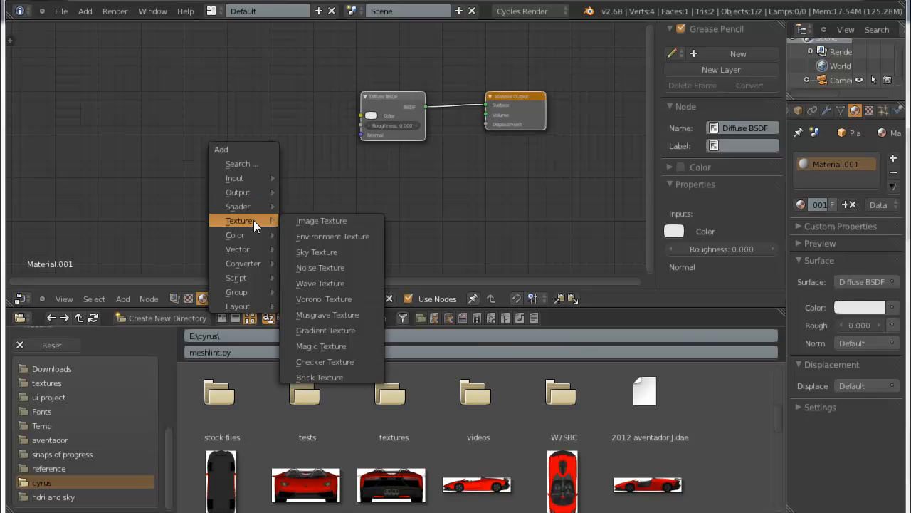
{"action": "left_click", "coordinate": [313, 221]}
{"action": "left_click", "coordinate": [191, 105]}
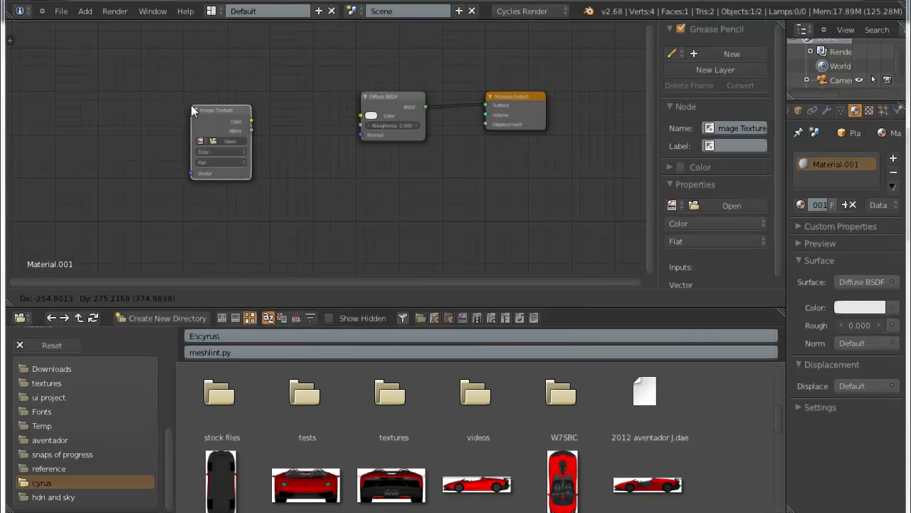
{"action": "left_click", "coordinate": [215, 137]}
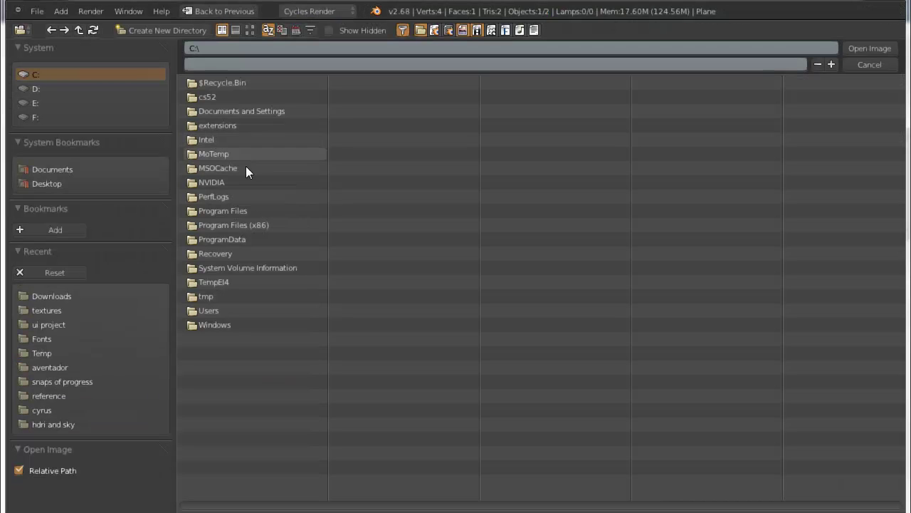
{"action": "left_click", "coordinate": [869, 65]}
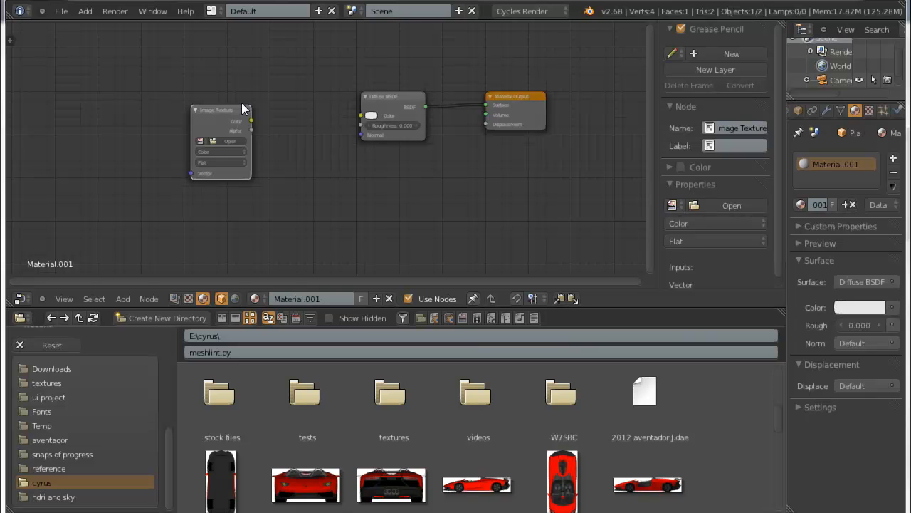
{"action": "key", "text": "Delete"}
{"action": "scroll", "coordinate": [587, 417], "scroll_direction": "down", "scroll_amount": 2}
{"action": "scroll", "coordinate": [586, 417], "scroll_direction": "down", "scroll_amount": 2}
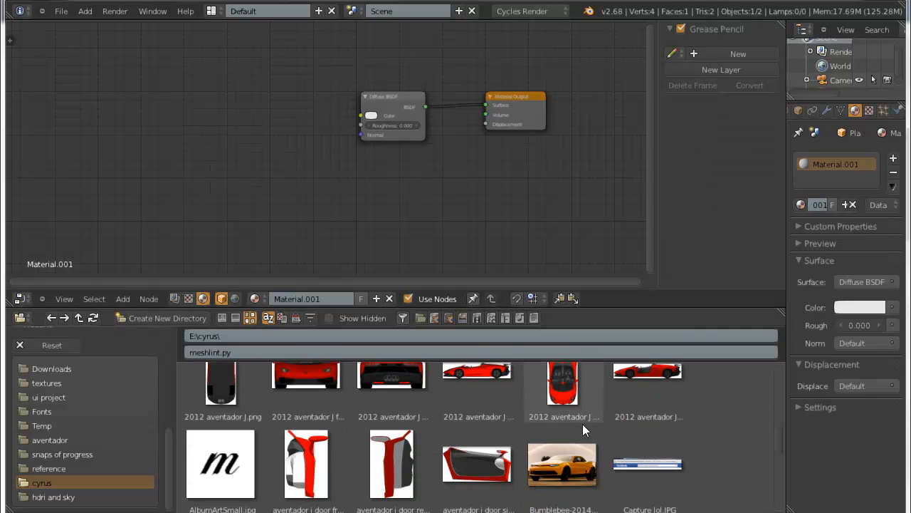
Drop Bumblebee-2014-Chevrolet-Camaro.jpg from the File Browser in as an Image Texture node
{"action": "left_click", "coordinate": [562, 466]}
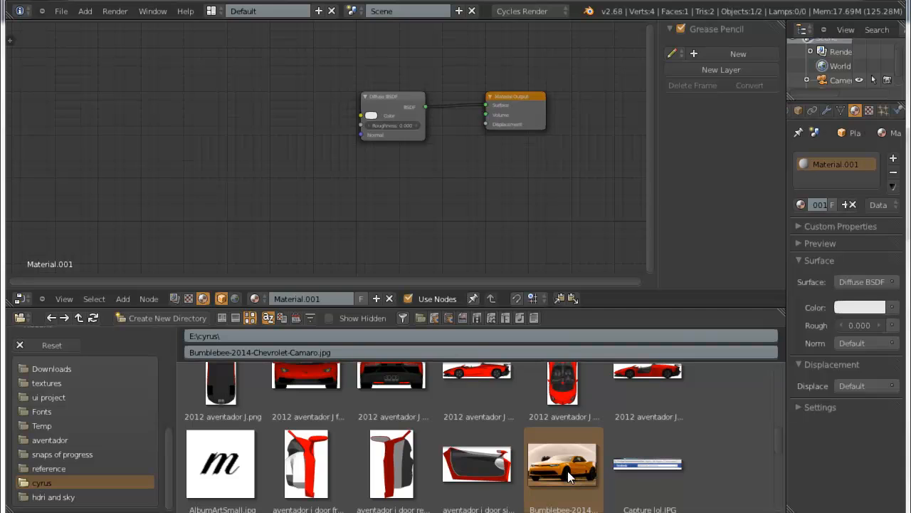
{"action": "left_click_drag", "start_coordinate": [571, 474], "coordinate": [200, 129]}
{"action": "scroll", "coordinate": [199, 127], "scroll_direction": "up", "scroll_amount": 3}
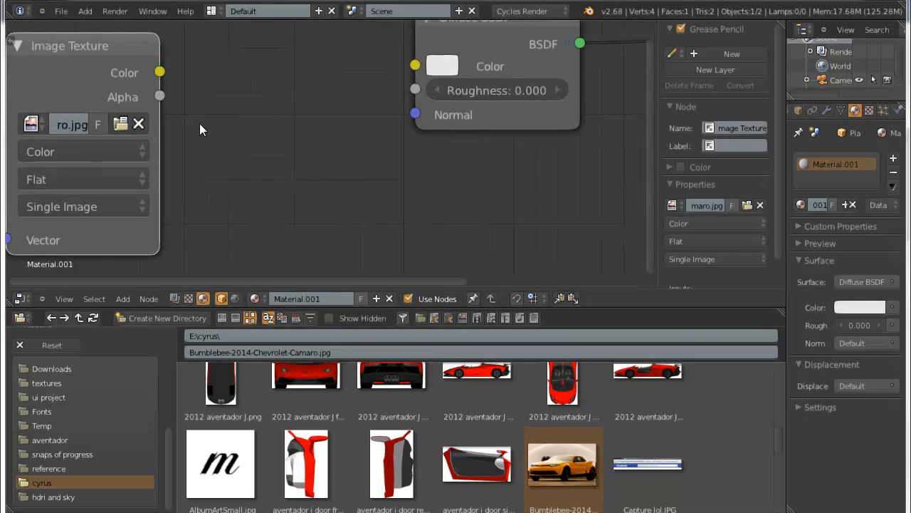
{"action": "scroll", "coordinate": [200, 123], "scroll_direction": "up", "scroll_amount": 3}
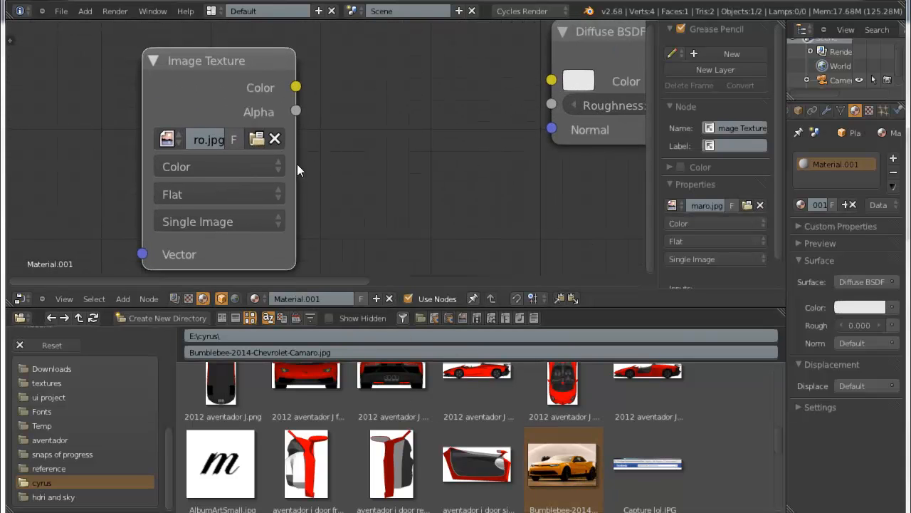
{"action": "left_click_drag", "start_coordinate": [294, 163], "coordinate": [242, 154]}
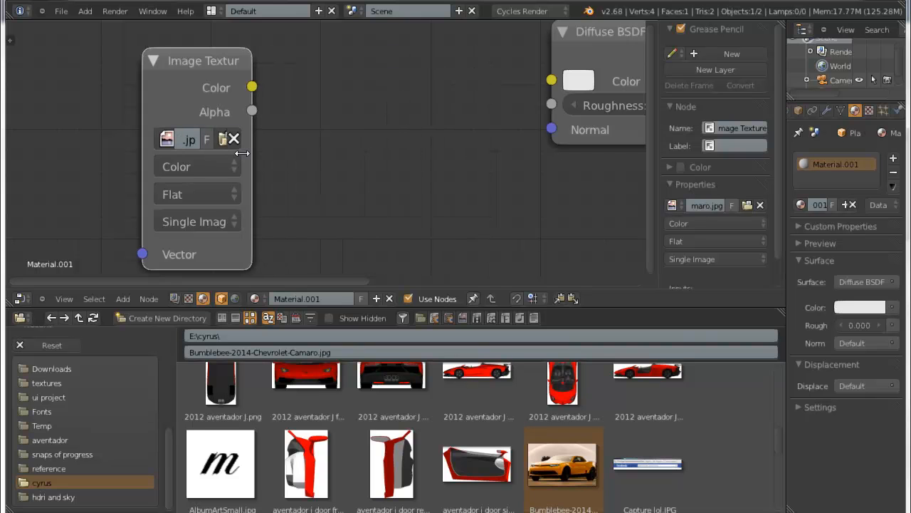
{"action": "scroll", "coordinate": [312, 146], "scroll_direction": "down", "scroll_amount": 2}
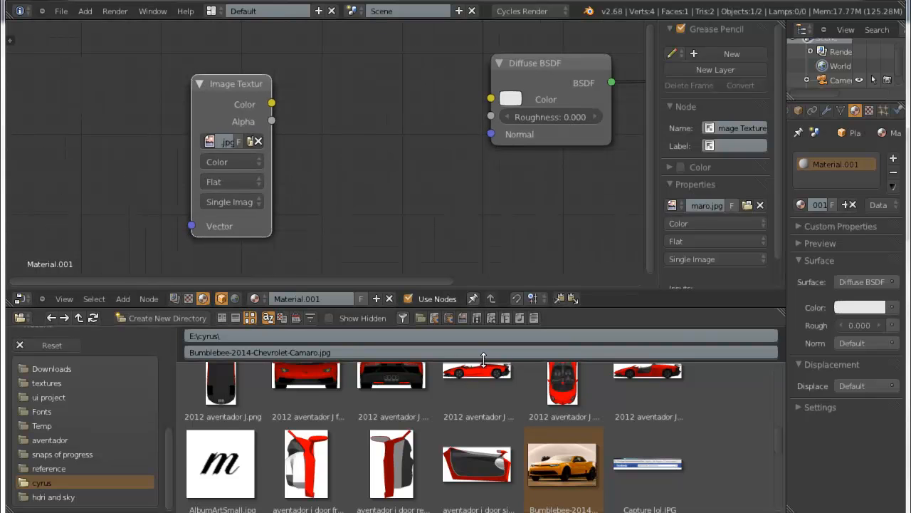
{"action": "scroll", "coordinate": [475, 387], "scroll_direction": "down", "scroll_amount": 2}
{"action": "scroll", "coordinate": [475, 387], "scroll_direction": "down", "scroll_amount": 2}
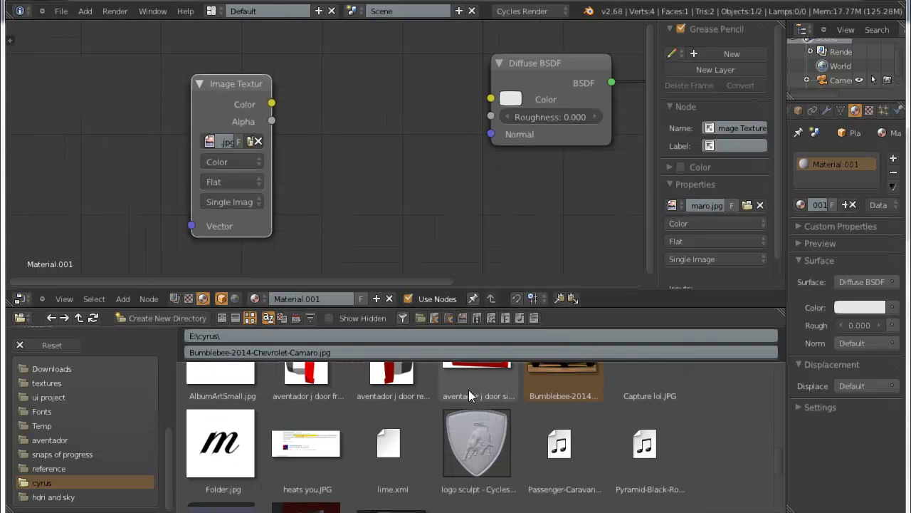
Try the Passenger-Caravan music file, then widen the Image Texture node to show its image
{"action": "left_click", "coordinate": [565, 447]}
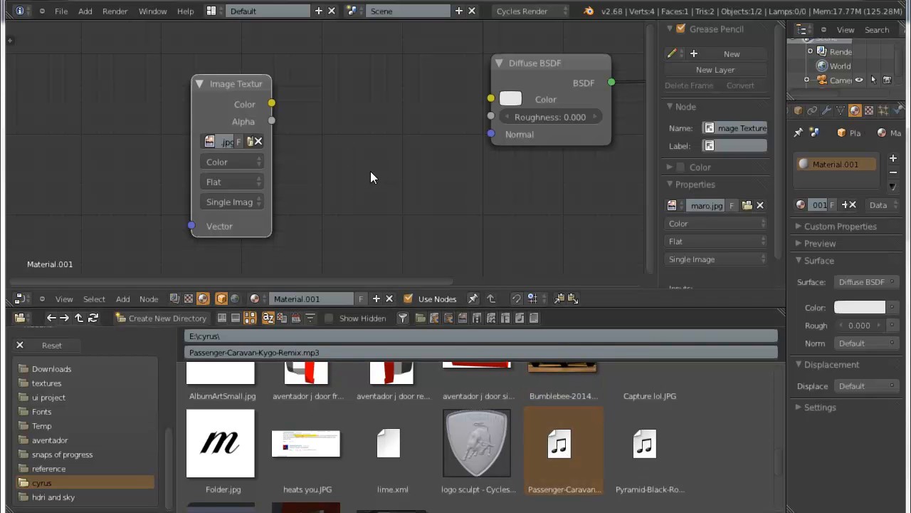
{"action": "scroll", "coordinate": [417, 422], "scroll_direction": "up", "scroll_amount": 4}
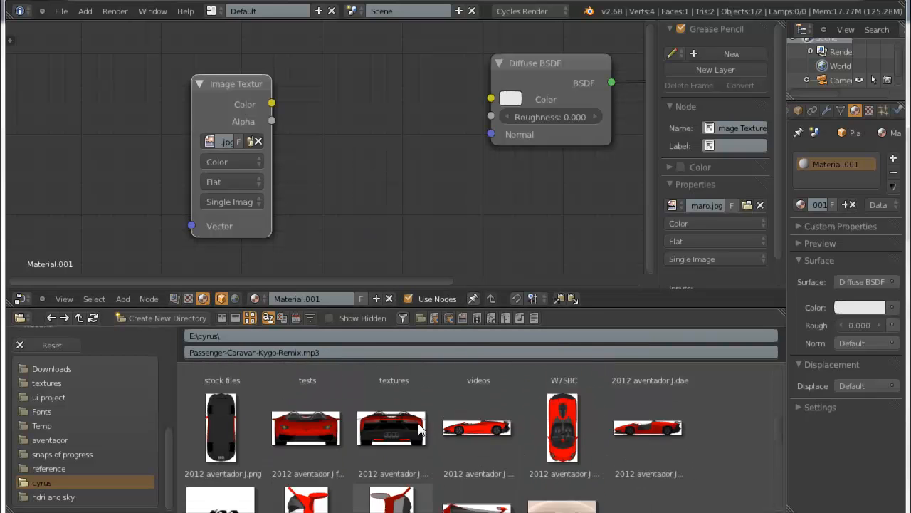
{"action": "scroll", "coordinate": [418, 423], "scroll_direction": "up", "scroll_amount": 1}
{"action": "scroll", "coordinate": [418, 423], "scroll_direction": "up", "scroll_amount": 3}
{"action": "scroll", "coordinate": [417, 401], "scroll_direction": "up", "scroll_amount": 3}
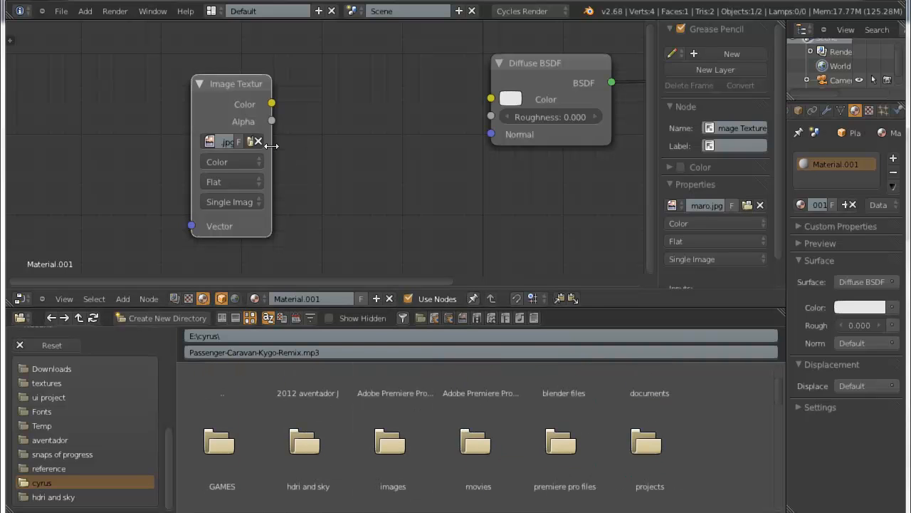
{"action": "left_click_drag", "start_coordinate": [272, 148], "coordinate": [351, 144]}
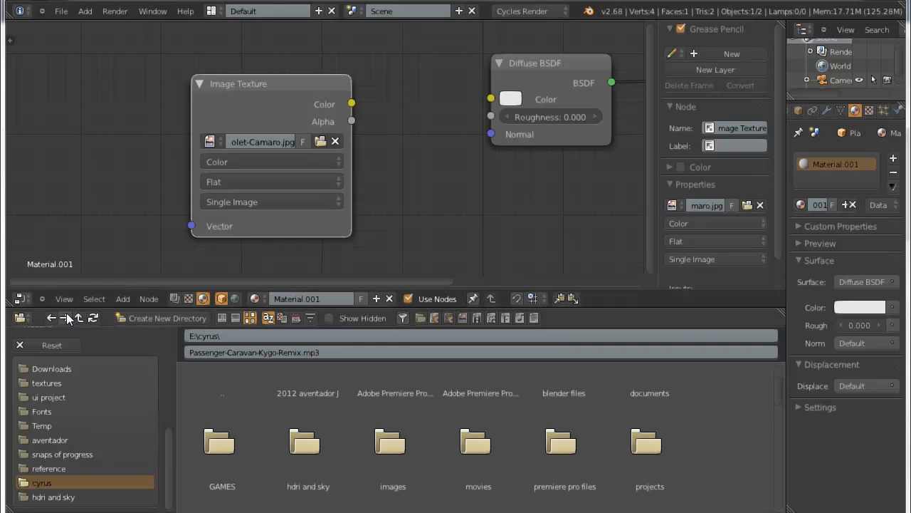
{"action": "left_click", "coordinate": [21, 298]}
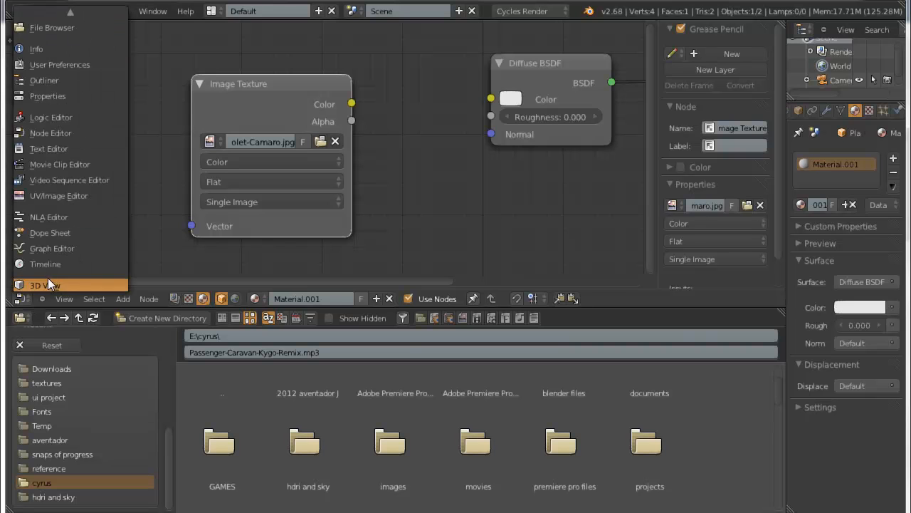
Turn the node area back into a 3D view and delete the car-image plane
{"action": "left_click", "coordinate": [48, 282]}
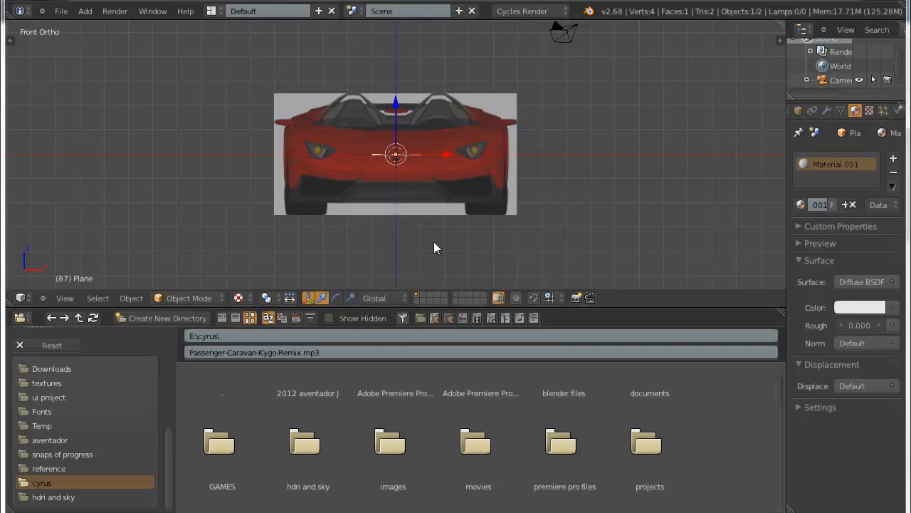
{"action": "mouse_move", "coordinate": [434, 242]}
{"action": "middle_mouse_down"}
{"action": "mouse_move", "coordinate": [421, 202]}
{"action": "mouse_move", "coordinate": [445, 285]}
{"action": "mouse_move", "coordinate": [422, 145]}
{"action": "middle_mouse_up"}
{"action": "scroll", "coordinate": [438, 259], "scroll_direction": "up", "scroll_amount": 3}
{"action": "key", "text": "x"}
{"action": "left_click", "coordinate": [422, 124]}
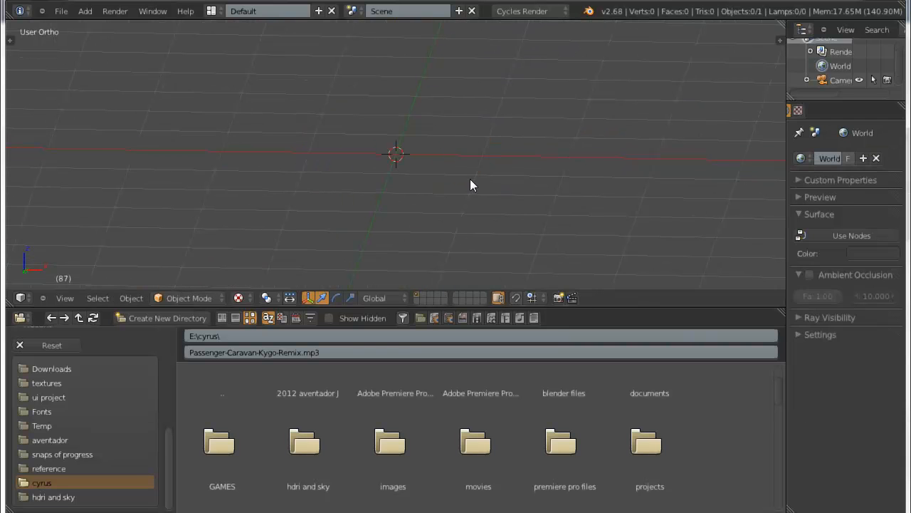
{"action": "scroll", "coordinate": [415, 409], "scroll_direction": "down", "scroll_amount": 3}
{"action": "scroll", "coordinate": [415, 409], "scroll_direction": "down", "scroll_amount": 3}
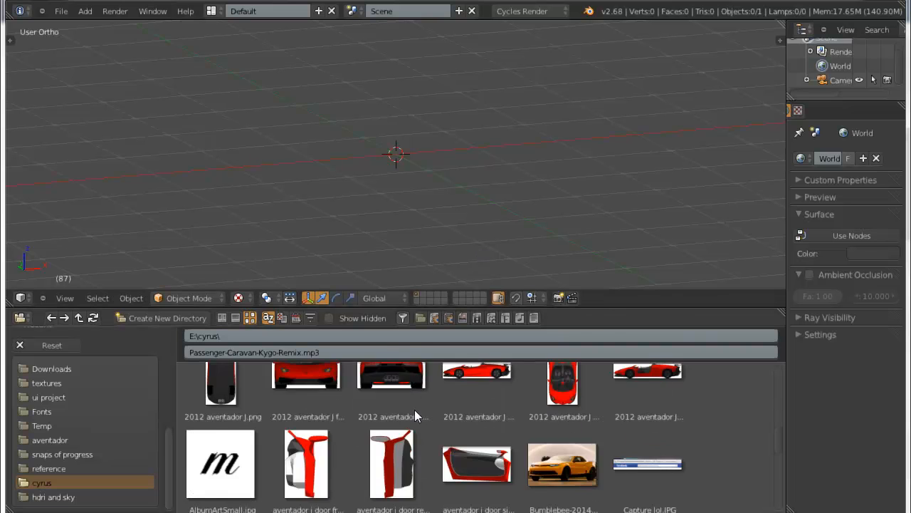
{"action": "scroll", "coordinate": [415, 409], "scroll_direction": "down", "scroll_amount": 3}
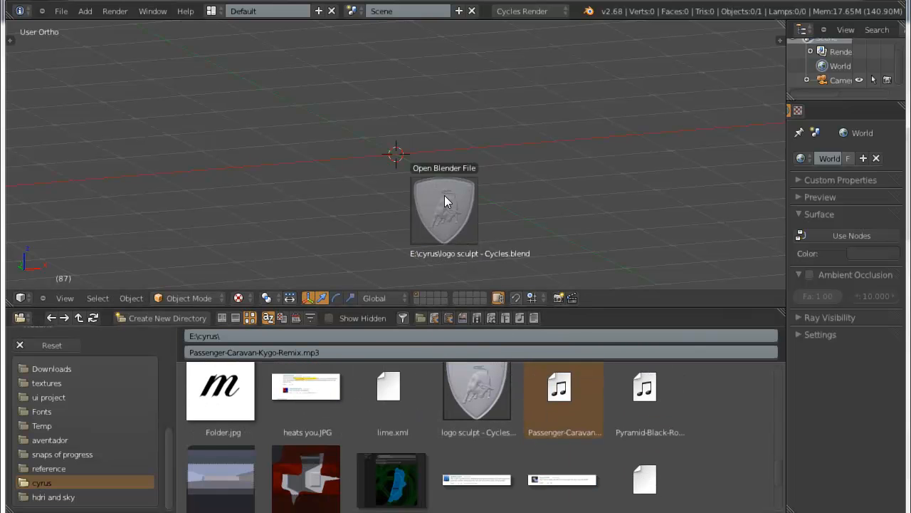
Drop logo sculpt - Cycles.blend into the 3D view to open the Lamborghini badge sculpt
{"action": "left_click_drag", "start_coordinate": [445, 195], "coordinate": [691, 345]}
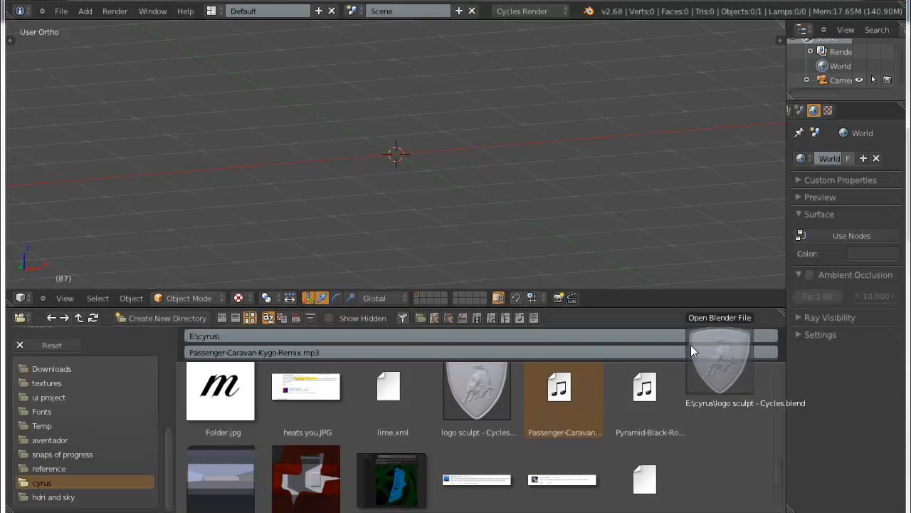
{"action": "left_click_drag", "start_coordinate": [690, 345], "coordinate": [395, 155]}
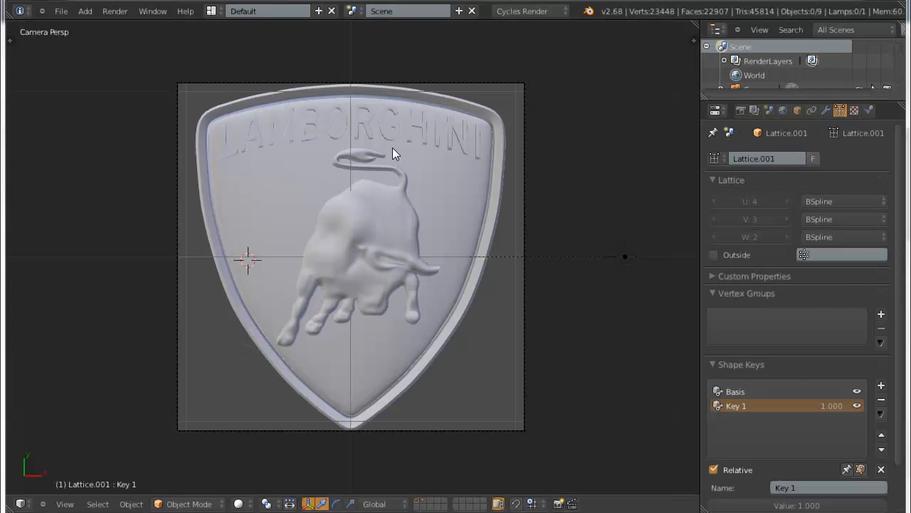
{"action": "scroll", "coordinate": [623, 371], "scroll_direction": "up", "scroll_amount": 3}
{"action": "mouse_move", "coordinate": [623, 372]}
{"action": "middle_mouse_down"}
{"action": "mouse_move", "coordinate": [318, 143]}
{"action": "mouse_move", "coordinate": [364, 372]}
{"action": "mouse_move", "coordinate": [600, 198]}
{"action": "mouse_move", "coordinate": [187, 32]}
{"action": "middle_mouse_up"}
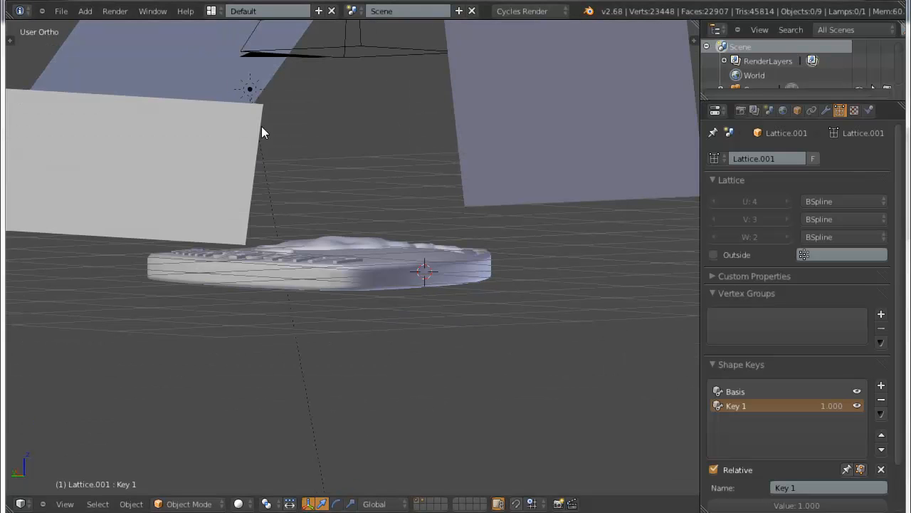
{"action": "key", "text": "ctrl+n"}
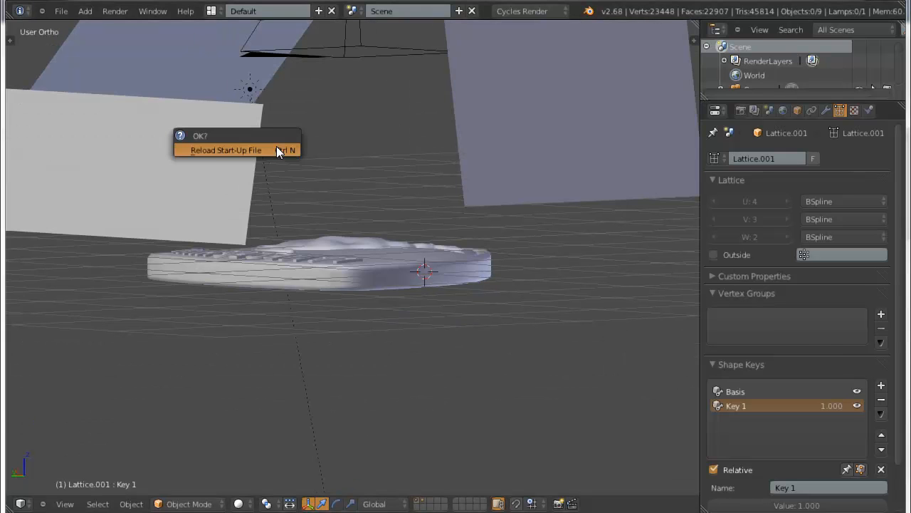
Reload the start-up cube scene and remove the timeline so the 3D view fills downward
{"action": "left_click", "coordinate": [276, 149]}
{"action": "scroll", "coordinate": [621, 304], "scroll_direction": "up", "scroll_amount": 1}
{"action": "scroll", "coordinate": [641, 242], "scroll_direction": "up", "scroll_amount": 1}
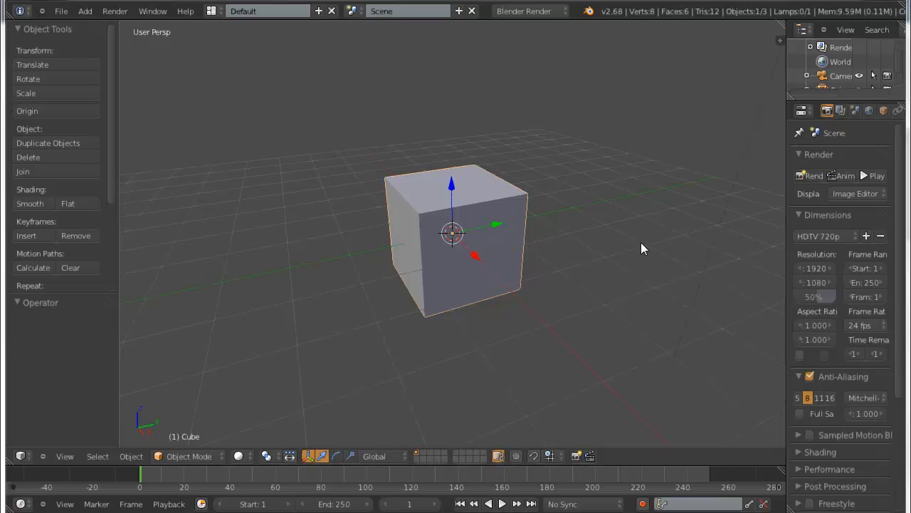
{"action": "middle_click_drag", "start_coordinate": [635, 256], "coordinate": [743, 186]}
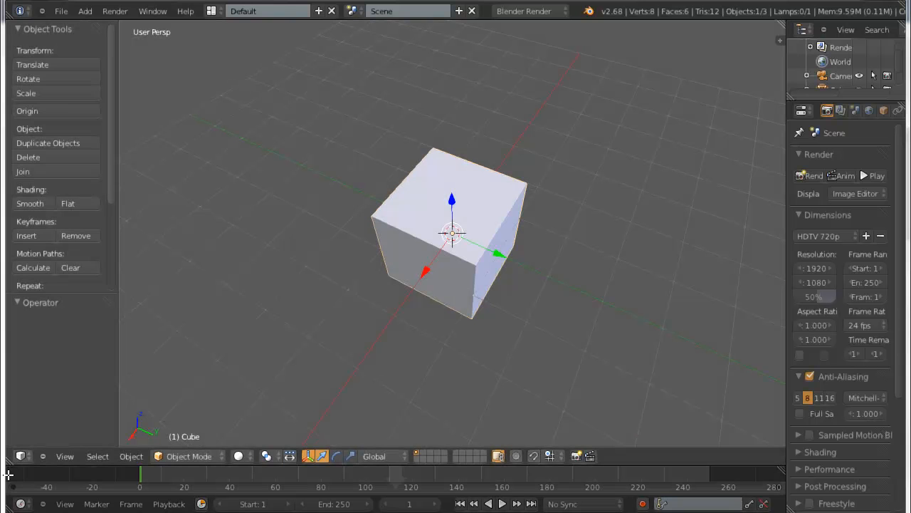
{"action": "left_click_drag", "start_coordinate": [8, 468], "coordinate": [7, 512]}
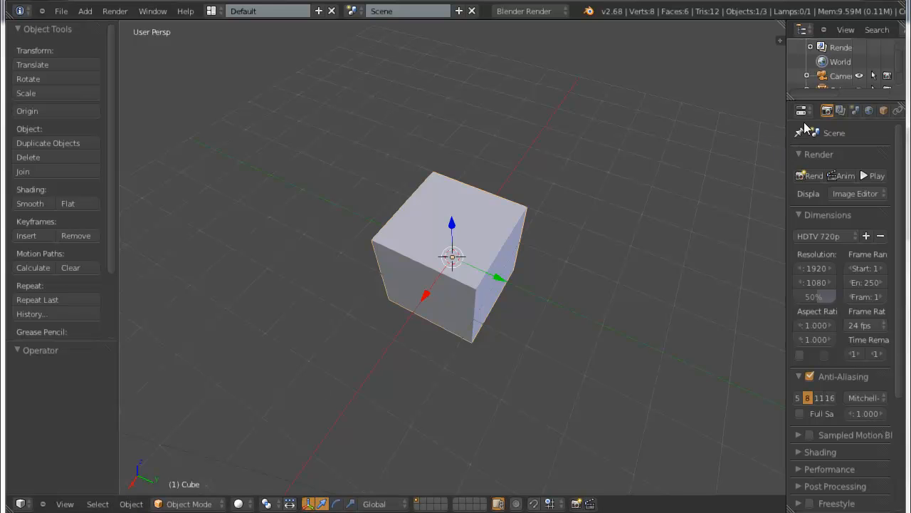
Enlarge the outliner and widen the right-hand panels
{"action": "left_click_drag", "start_coordinate": [840, 100], "coordinate": [840, 214]}
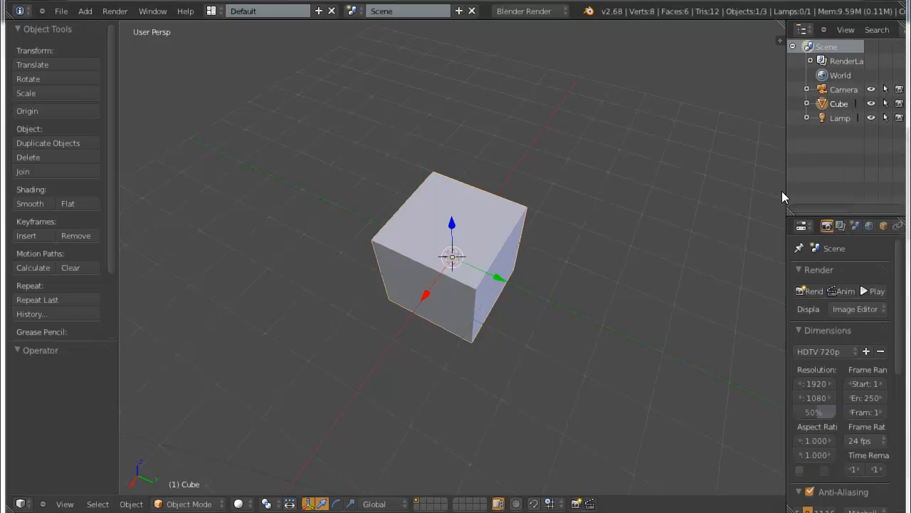
{"action": "left_click_drag", "start_coordinate": [788, 182], "coordinate": [707, 183]}
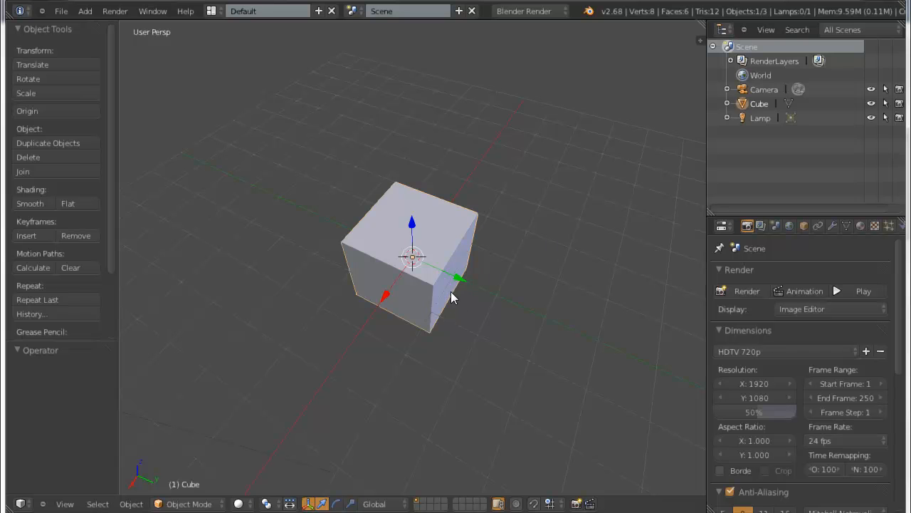
Add a Suzanne monkey mesh and move it out beside the cube
{"action": "key", "text": "shift+a"}
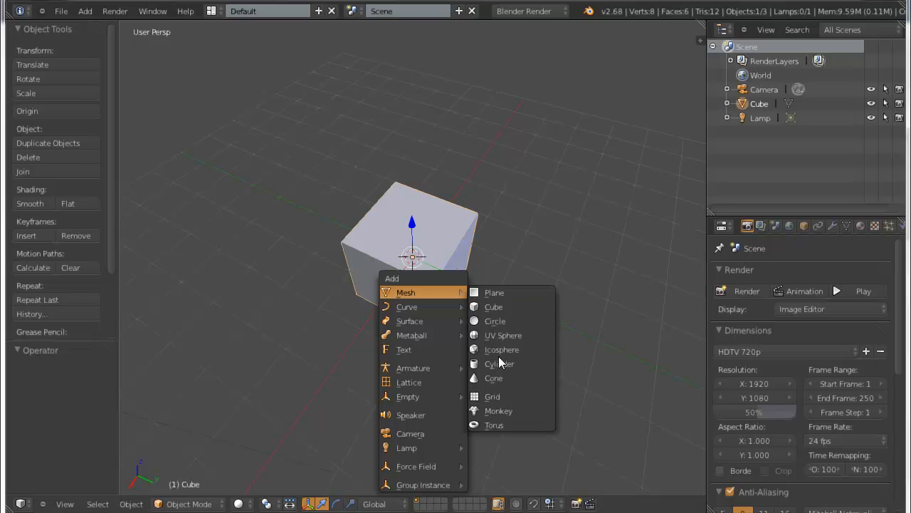
{"action": "left_click", "coordinate": [497, 410]}
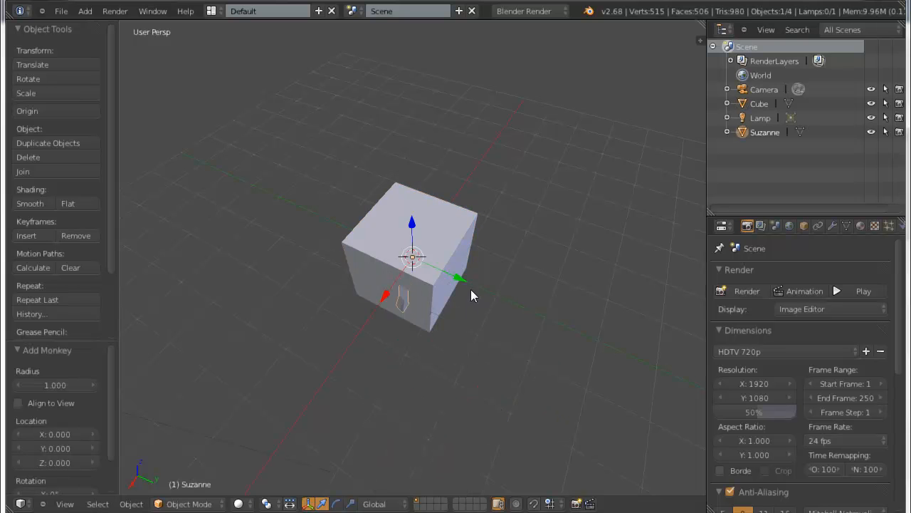
{"action": "left_click_drag", "start_coordinate": [456, 278], "coordinate": [603, 321]}
Select the cube and rename its material to 'name'
{"action": "right_click", "coordinate": [413, 235]}
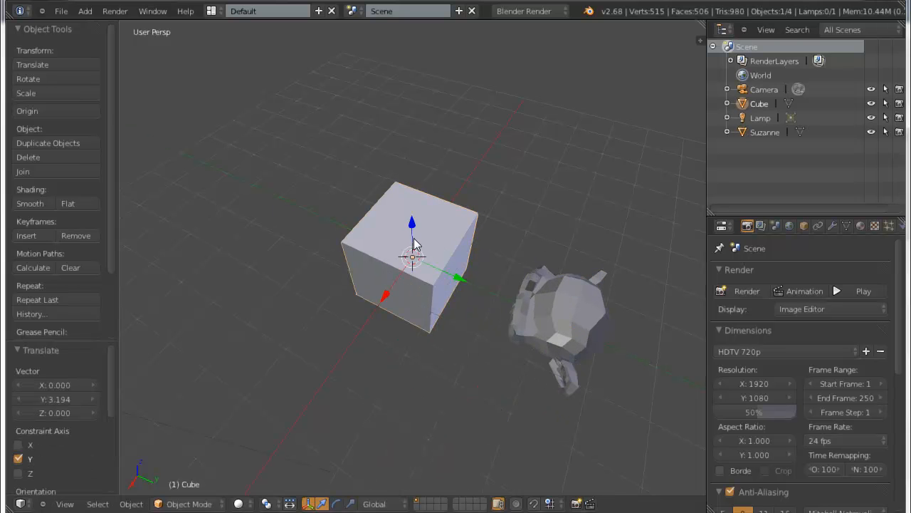
{"action": "left_click", "coordinate": [862, 227]}
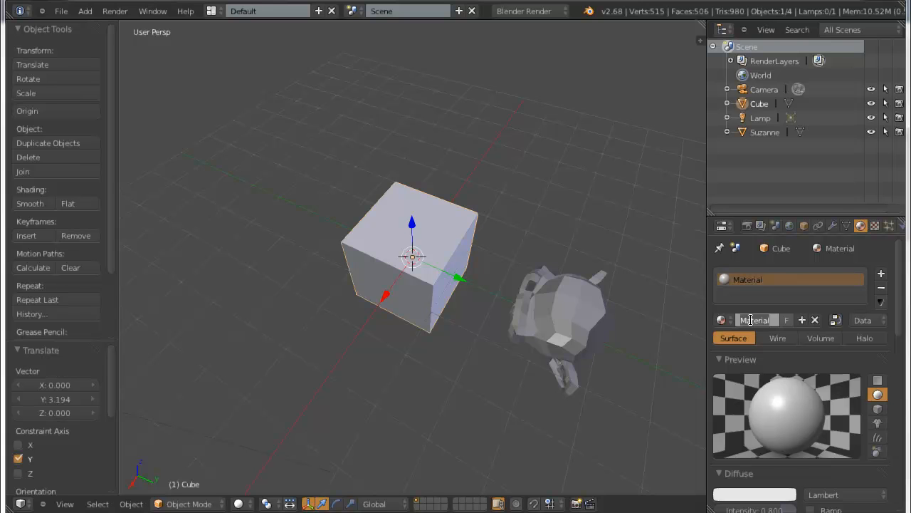
{"action": "type", "text": "name"}
{"action": "key", "text": "Return"}
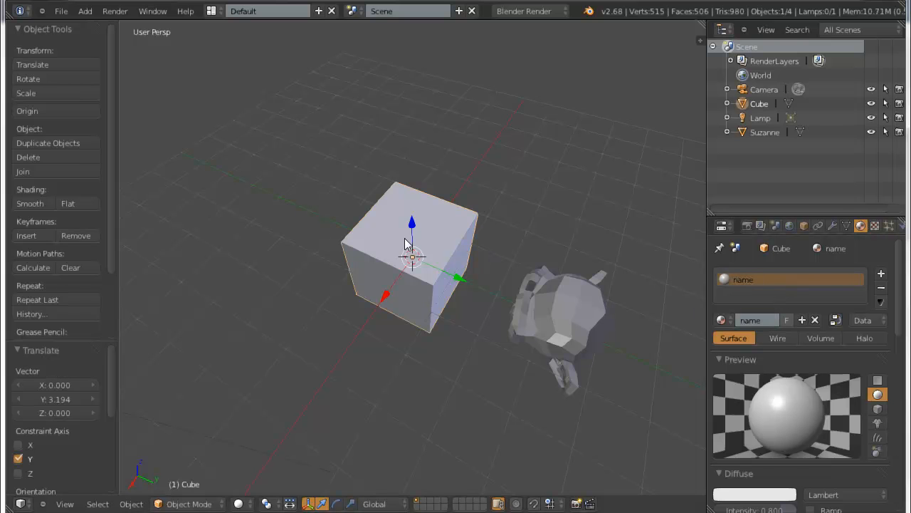
Widen the panels and expand Cube in the Outliner to reveal its material
{"action": "left_click_drag", "start_coordinate": [706, 222], "coordinate": [610, 222]}
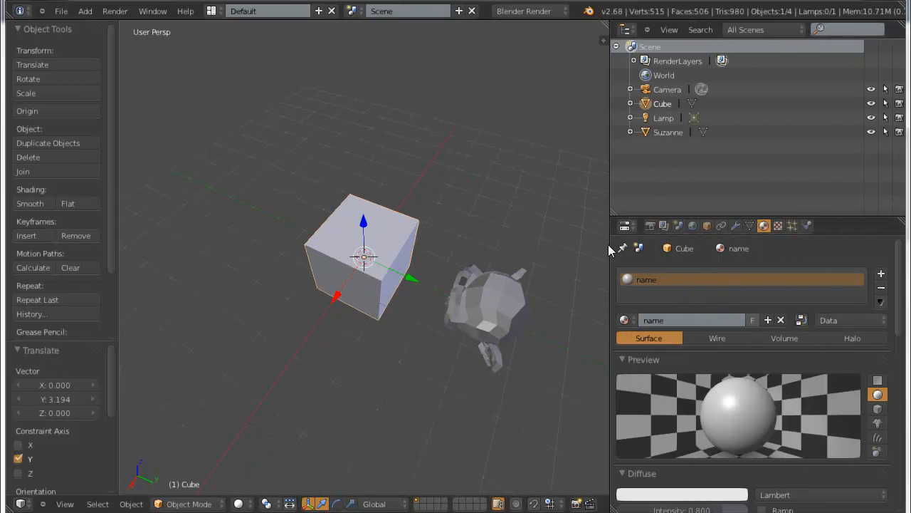
{"action": "left_click", "coordinate": [630, 104]}
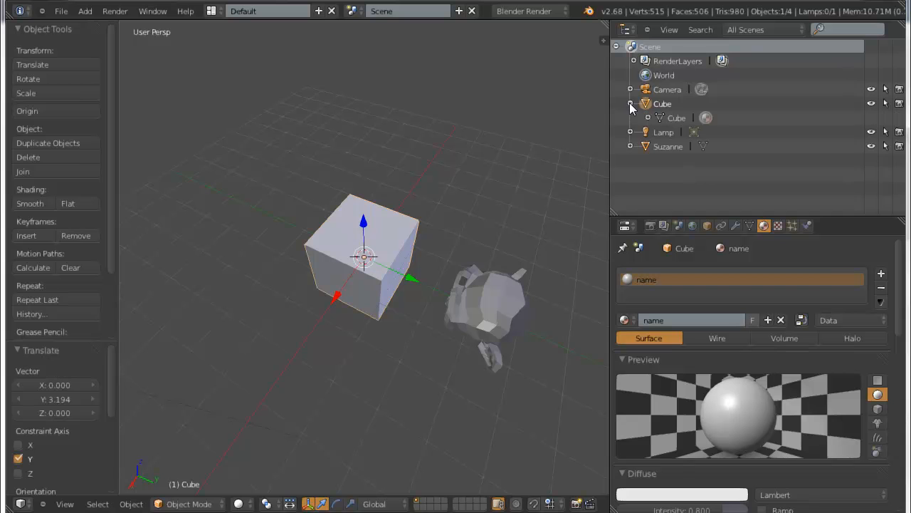
{"action": "left_click", "coordinate": [649, 117]}
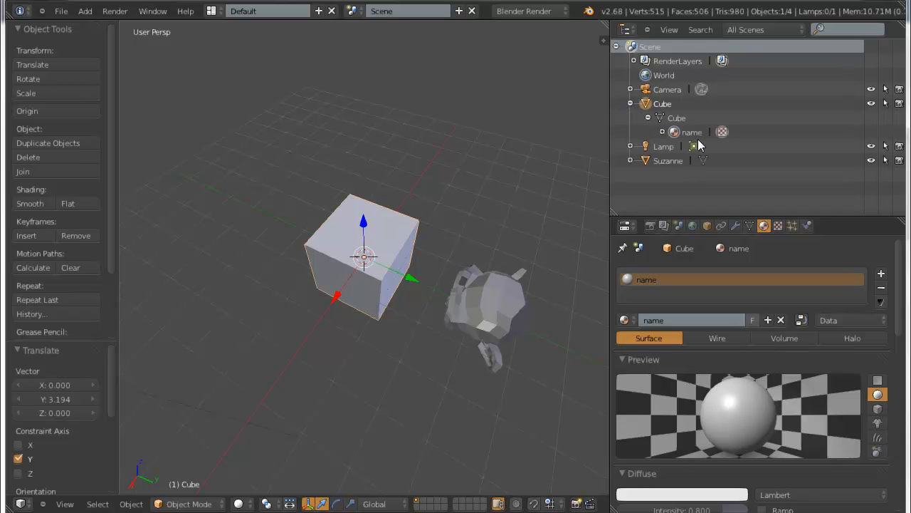
{"action": "mouse_move", "coordinate": [508, 206]}
{"action": "middle_mouse_down"}
{"action": "mouse_move", "coordinate": [429, 191]}
{"action": "mouse_move", "coordinate": [331, 212]}
{"action": "middle_mouse_up"}
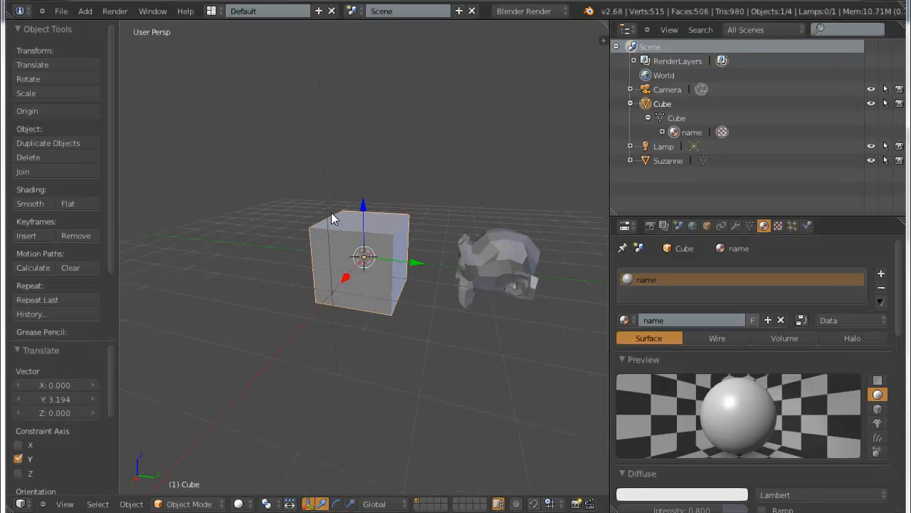
{"action": "scroll", "coordinate": [509, 259], "scroll_direction": "down", "scroll_amount": 3}
{"action": "middle_click_drag", "start_coordinate": [509, 259], "coordinate": [453, 341]}
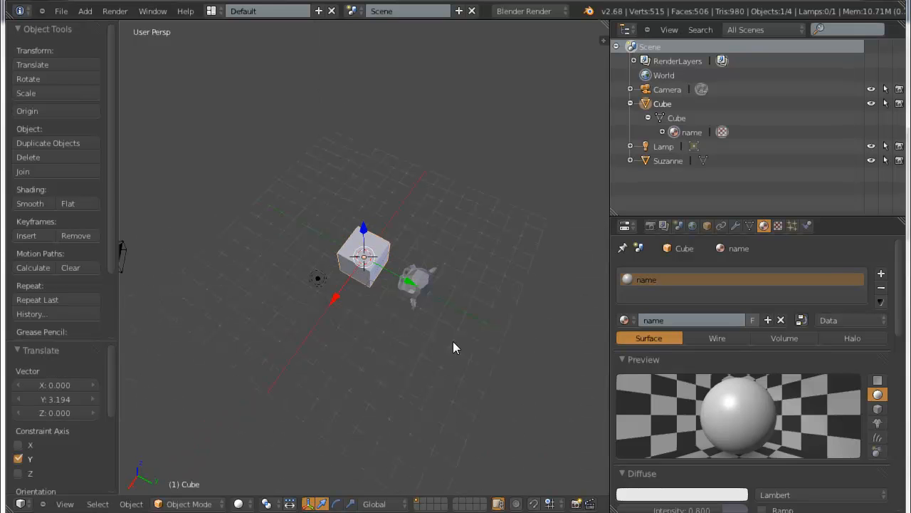
Duplicate Suzanne three times, placing the copies around the cube
{"action": "right_click", "coordinate": [428, 291]}
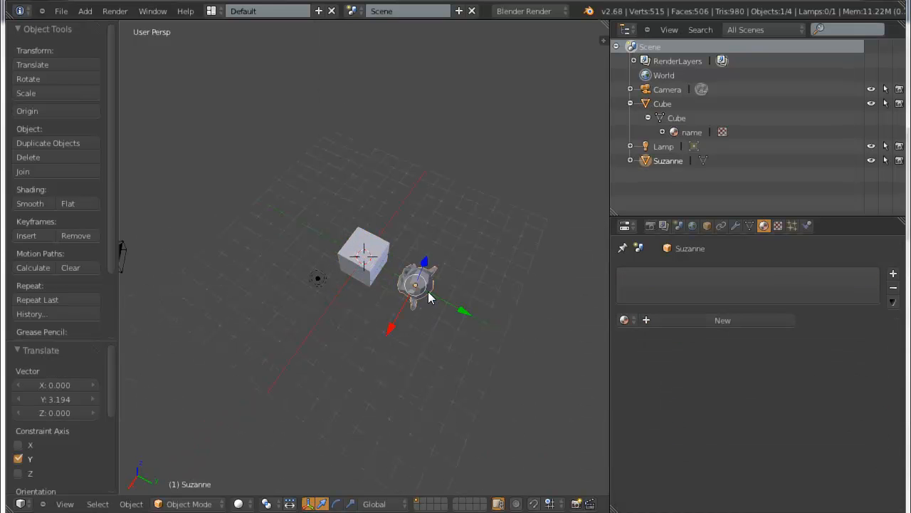
{"action": "key", "text": "shift+d"}
{"action": "left_click", "coordinate": [441, 222]}
{"action": "key", "text": "shift+d"}
{"action": "left_click", "coordinate": [303, 241]}
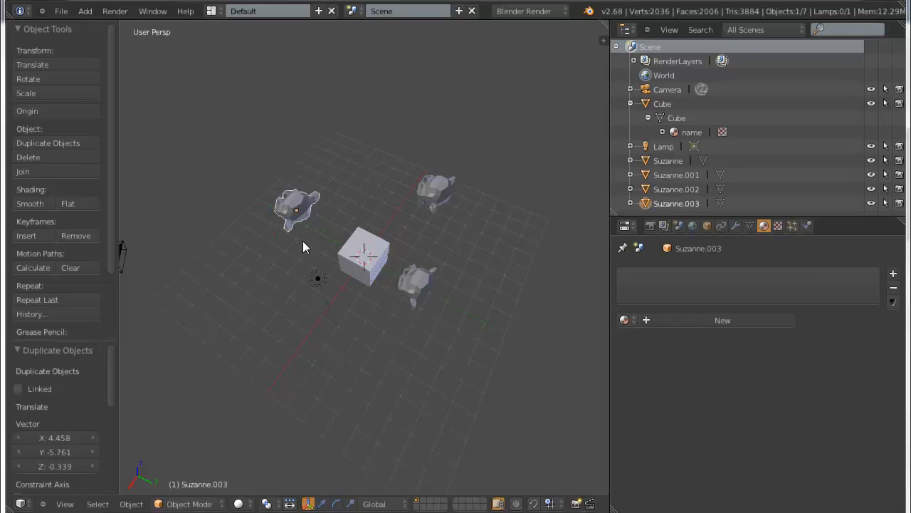
{"action": "key", "text": "shift+d"}
{"action": "left_click", "coordinate": [293, 336]}
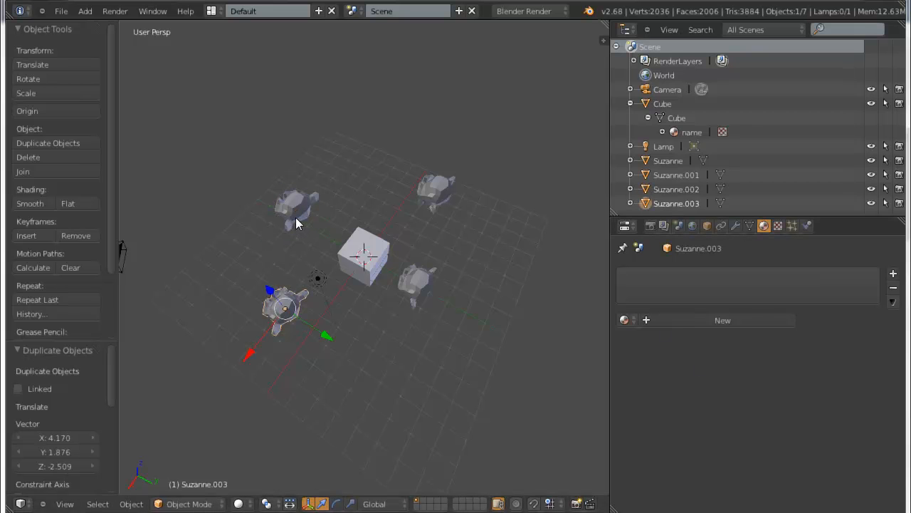
Remove the material slots from Suzanne.002 and Suzanne.003, leaving the monkeys bare
{"action": "left_click", "coordinate": [625, 320]}
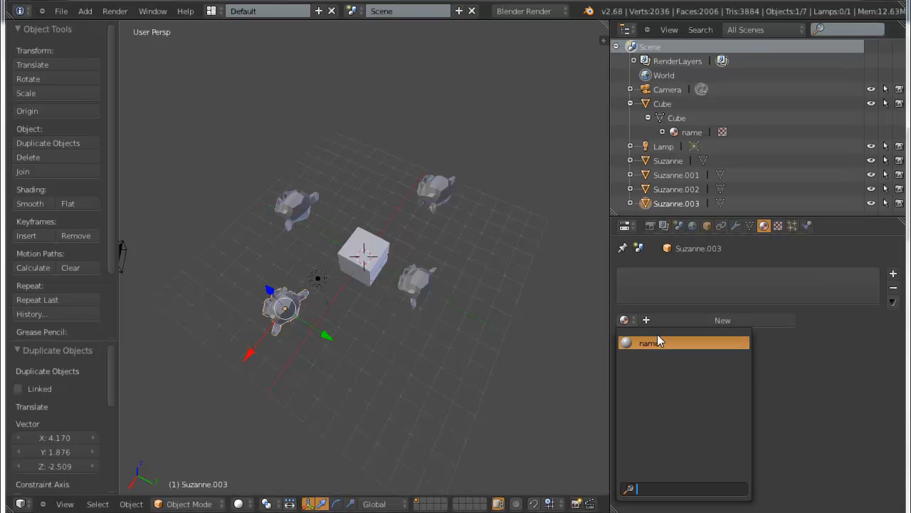
{"action": "left_click", "coordinate": [657, 334]}
{"action": "right_click", "coordinate": [277, 198]}
{"action": "left_click", "coordinate": [711, 320]}
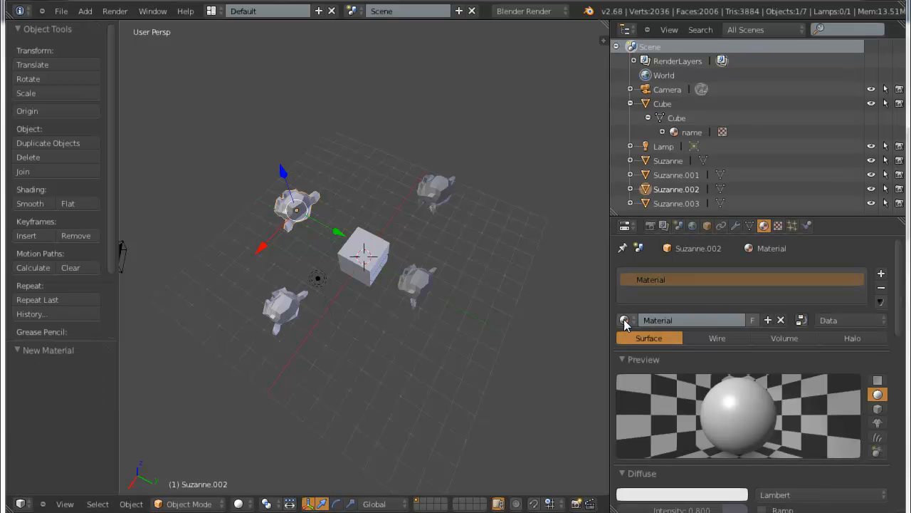
{"action": "left_click", "coordinate": [881, 287]}
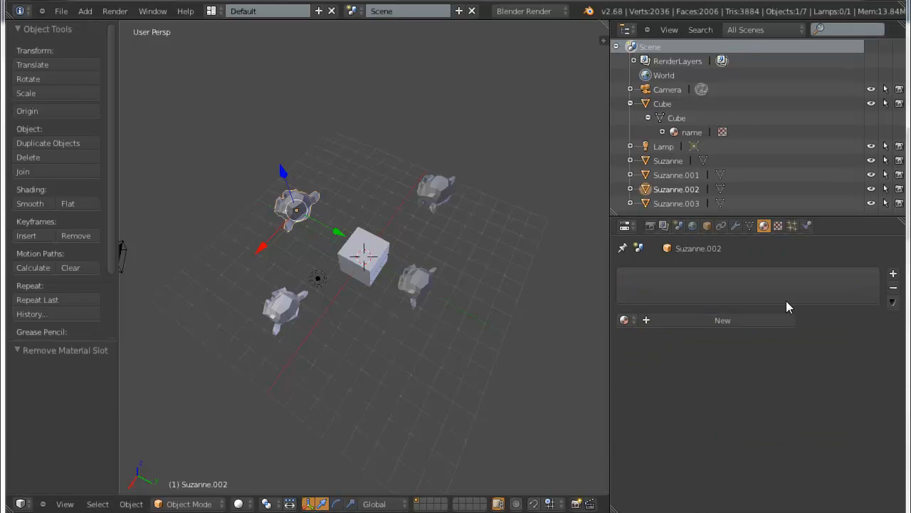
{"action": "right_click", "coordinate": [283, 308]}
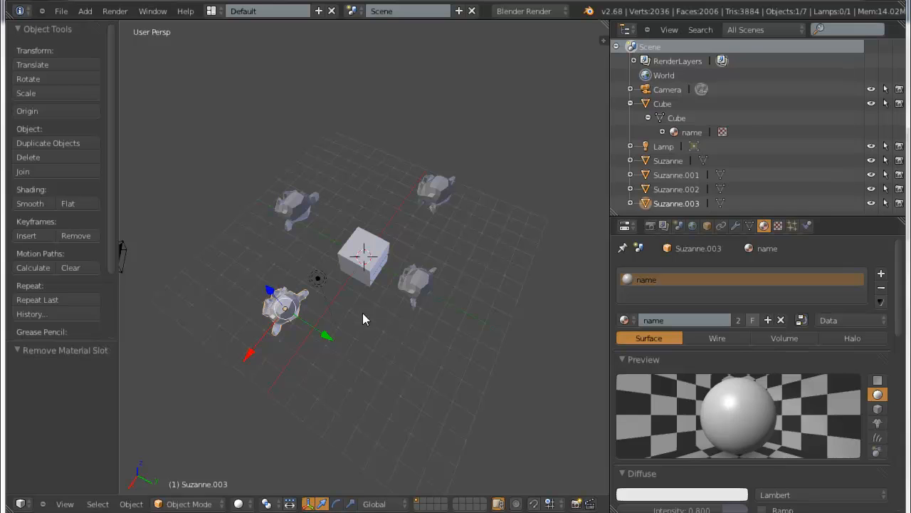
{"action": "left_click", "coordinate": [881, 287]}
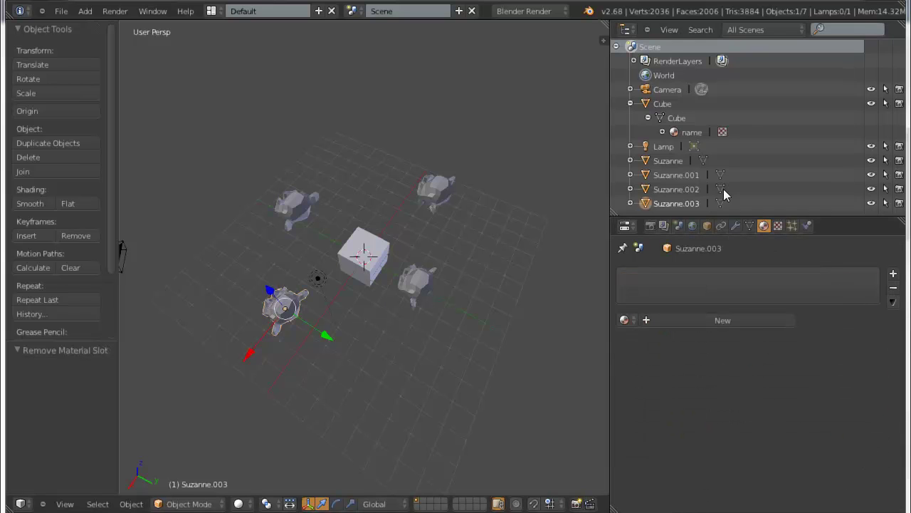
Drop the cube's 'name' material from the Outliner onto each of the four monkeys
{"action": "left_click", "coordinate": [687, 131]}
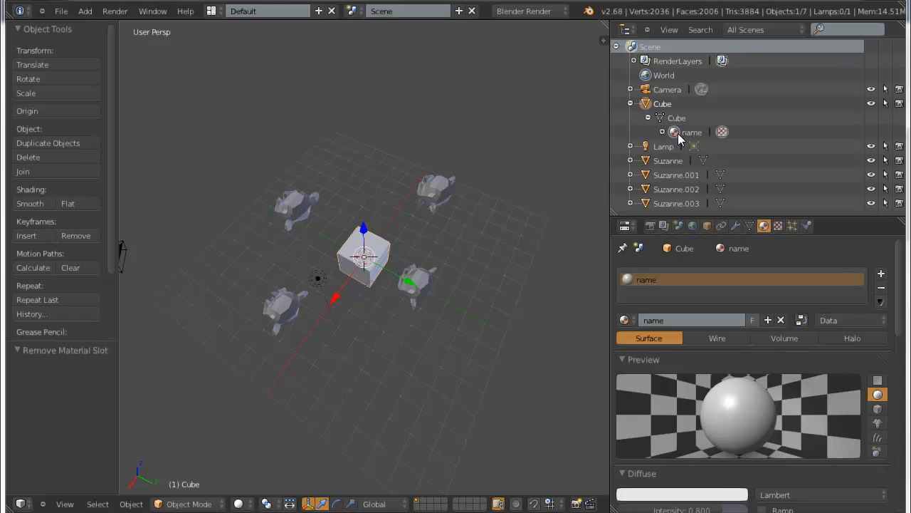
{"action": "left_click_drag", "start_coordinate": [678, 134], "coordinate": [283, 304]}
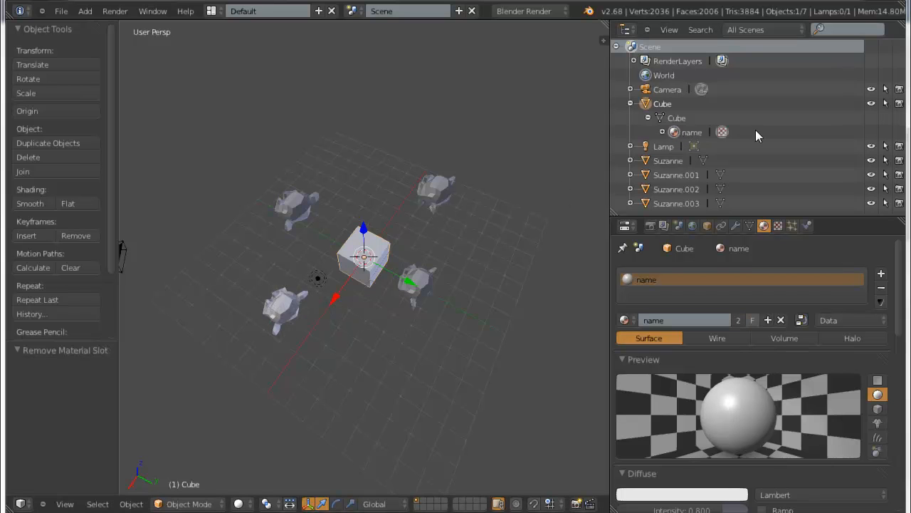
{"action": "left_click_drag", "start_coordinate": [675, 132], "coordinate": [417, 282]}
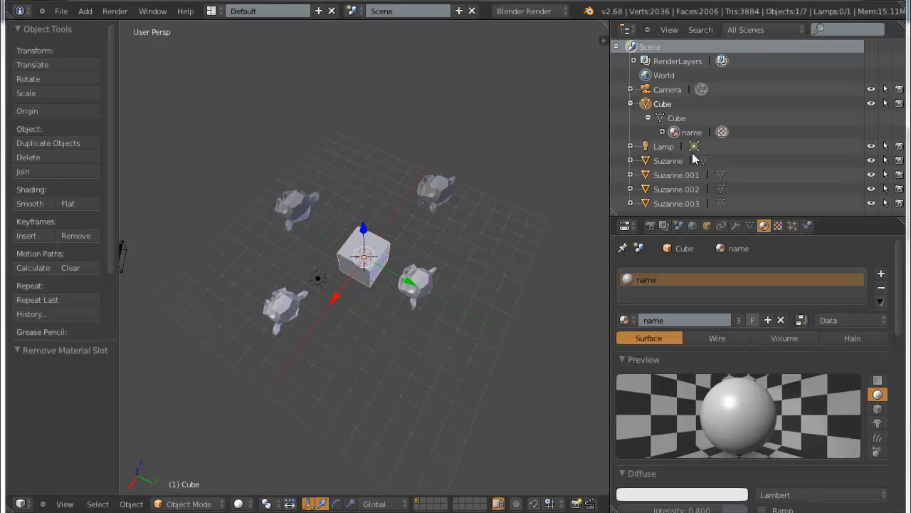
{"action": "left_click_drag", "start_coordinate": [673, 133], "coordinate": [436, 188]}
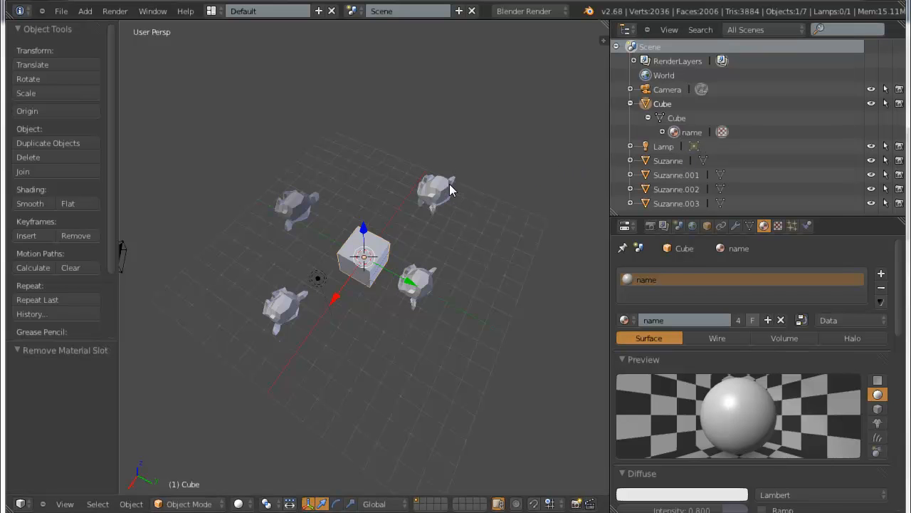
{"action": "left_click_drag", "start_coordinate": [674, 131], "coordinate": [309, 203]}
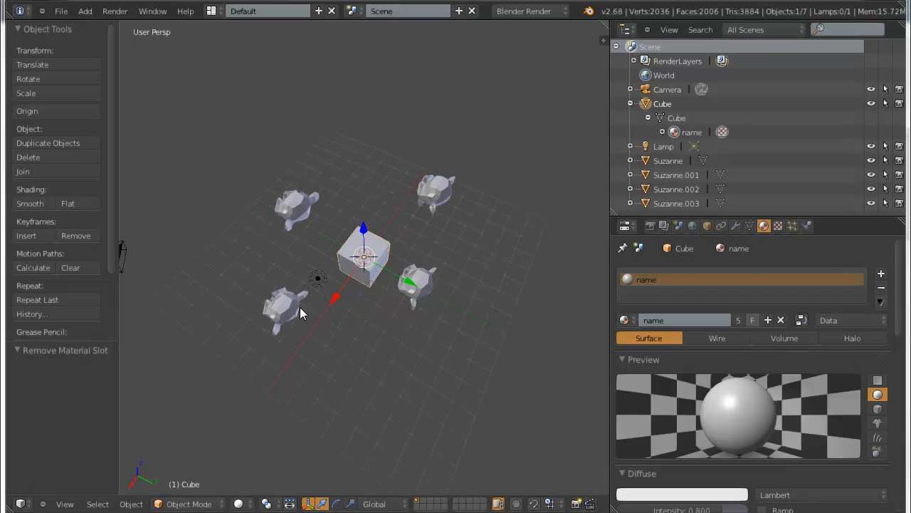
{"action": "middle_click_drag", "start_coordinate": [300, 307], "coordinate": [496, 251]}
{"action": "scroll", "coordinate": [496, 251], "scroll_direction": "up", "scroll_amount": 3}
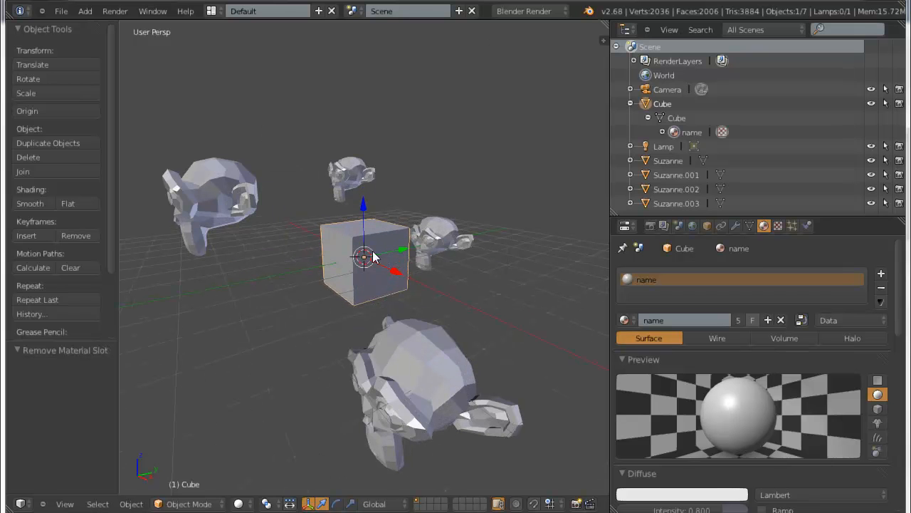
Change the material's diffuse colour to orange in the colour picker
{"action": "left_click", "coordinate": [682, 494]}
{"action": "left_click", "coordinate": [692, 405]}
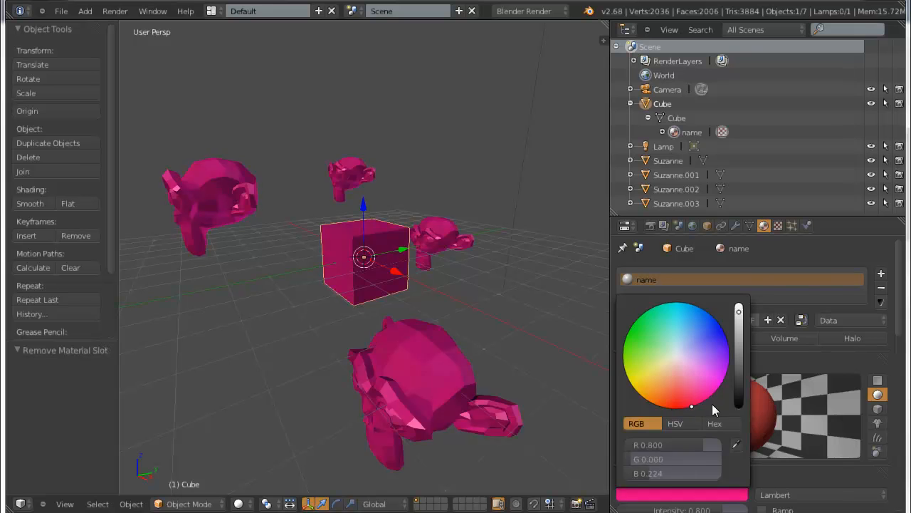
{"action": "left_click", "coordinate": [721, 379]}
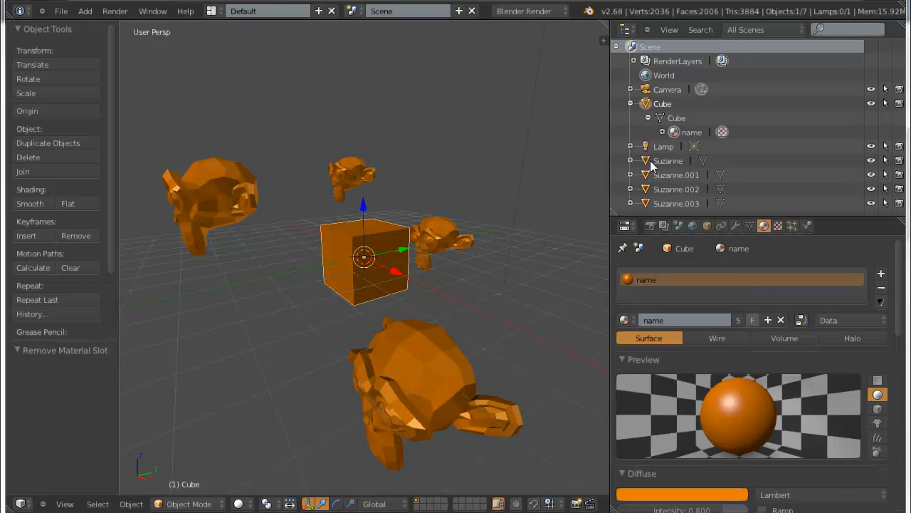